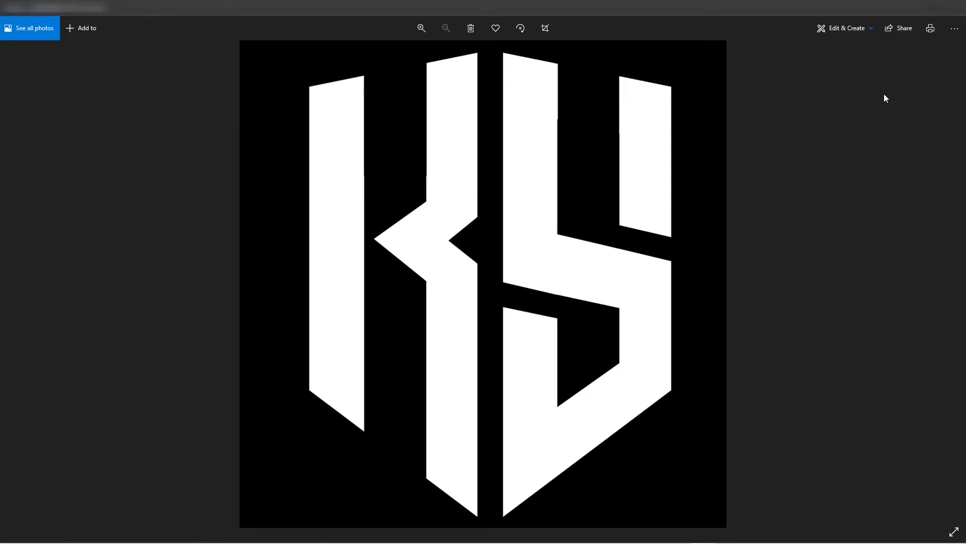
Close the Photos viewer showing the black-and-white KS logo to return to Maya
{"action": "left_click", "coordinate": [955, 7]}
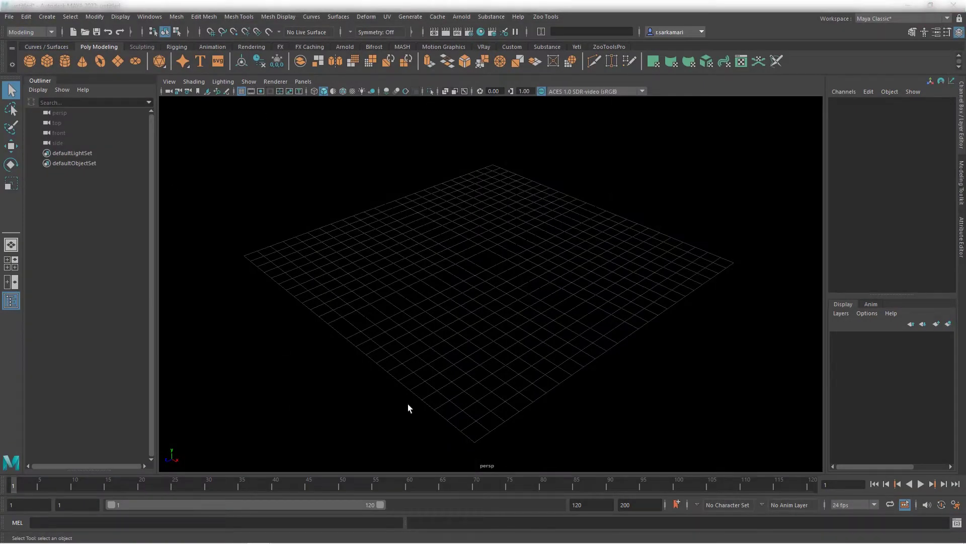
Switch to the FX menu set and create a default-settings 3D fluid container without an emitter
{"action": "left_click", "coordinate": [40, 33]}
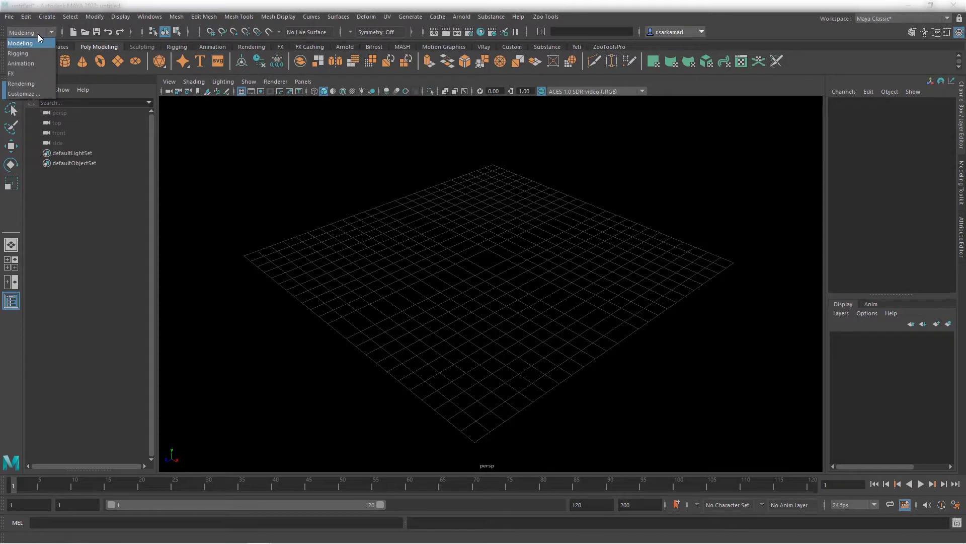
{"action": "left_click", "coordinate": [12, 73]}
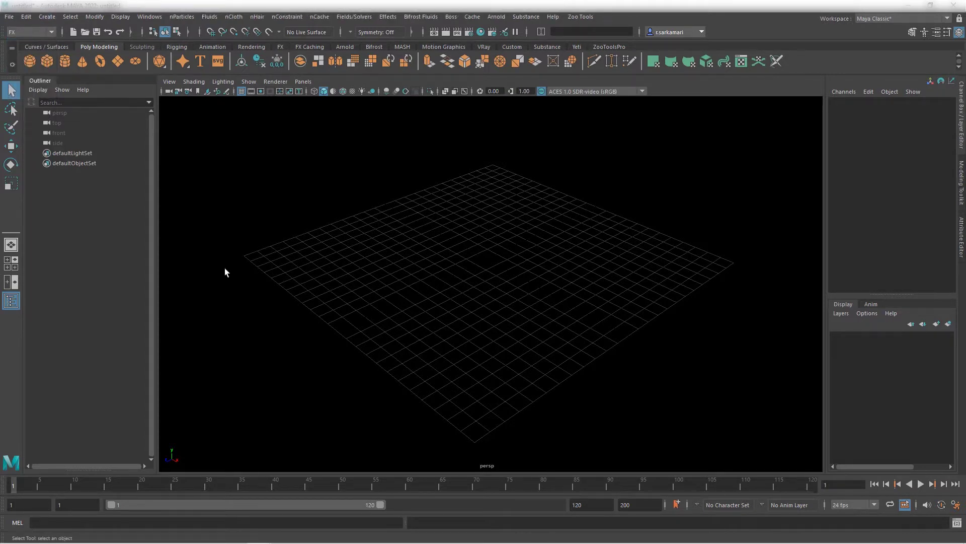
{"action": "left_click", "coordinate": [208, 18]}
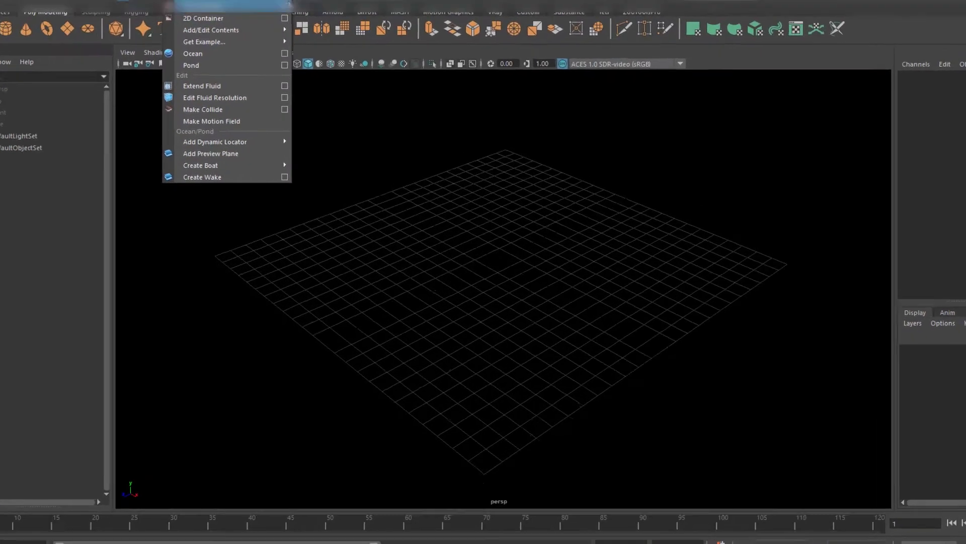
{"action": "left_click", "coordinate": [303, 43]}
{"action": "left_click", "coordinate": [233, 124]}
{"action": "left_click", "coordinate": [247, 167]}
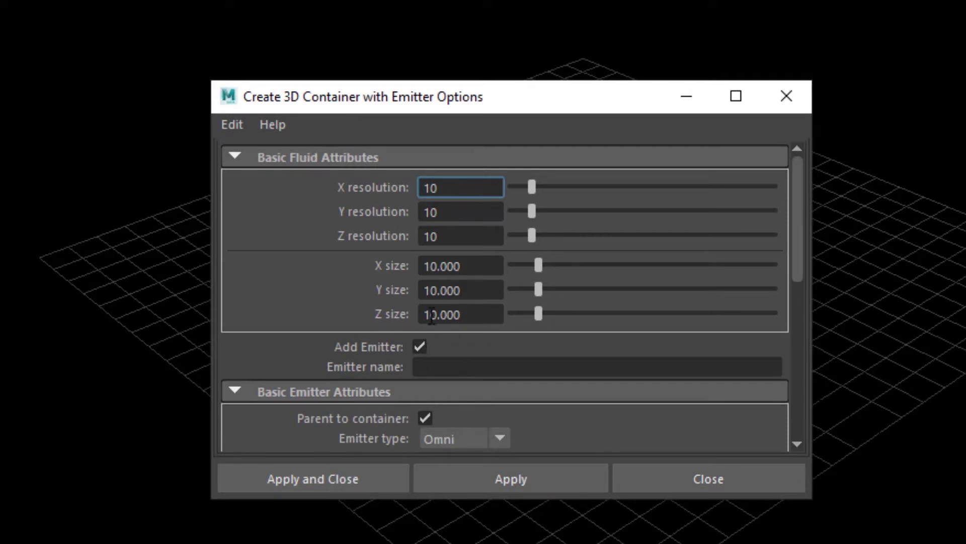
{"action": "left_click", "coordinate": [419, 347]}
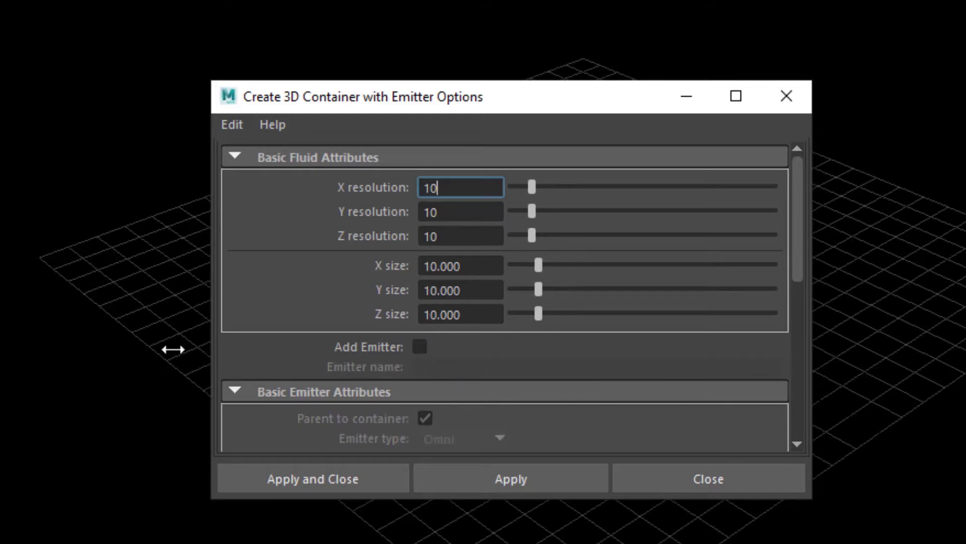
{"action": "left_click", "coordinate": [292, 478]}
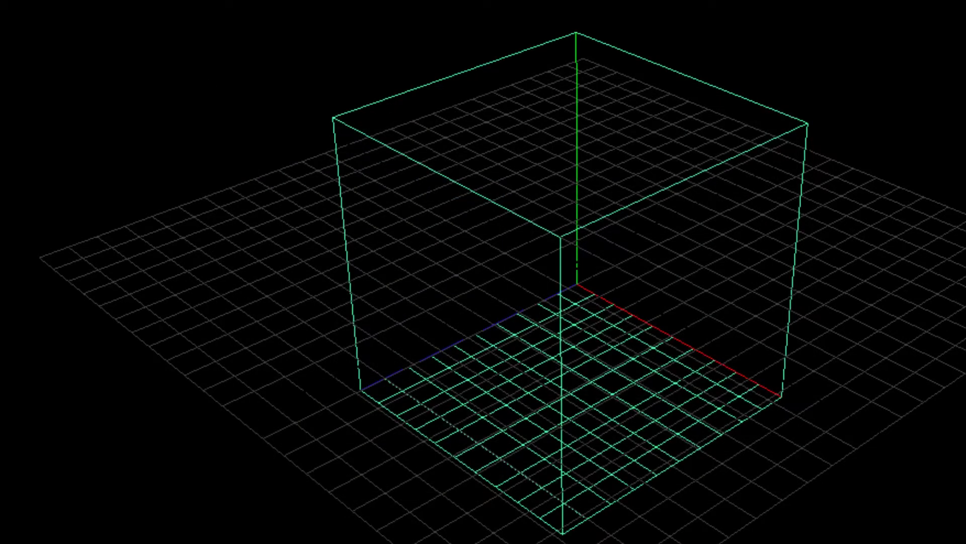
Create a polygon plane and scale it to 9 on X, Y and Z
{"action": "left_click_drag", "start_coordinate": [403, 518], "coordinate": [604, 375], "text": "alt"}
{"action": "left_click_drag", "start_coordinate": [470, 510], "coordinate": [451, 512], "text": "alt"}
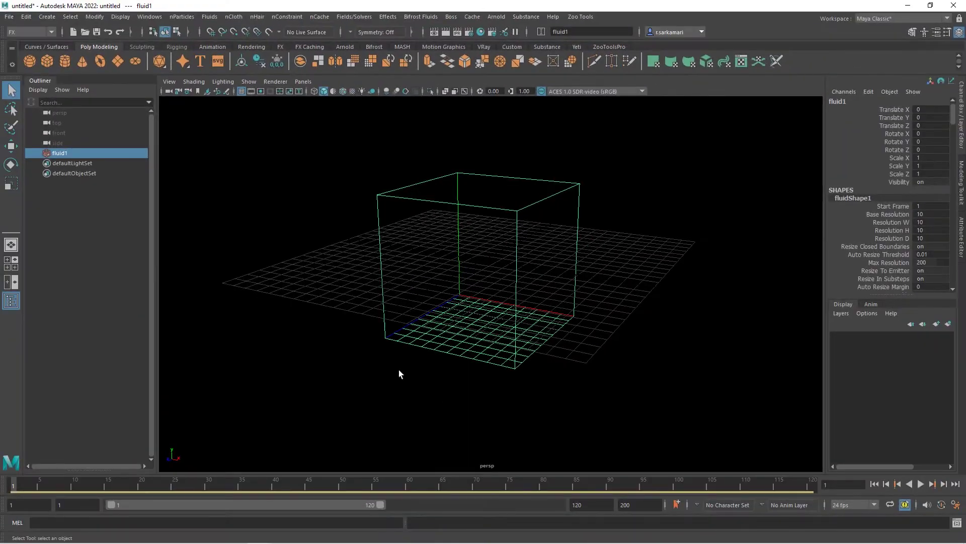
{"action": "left_click", "coordinate": [100, 61]}
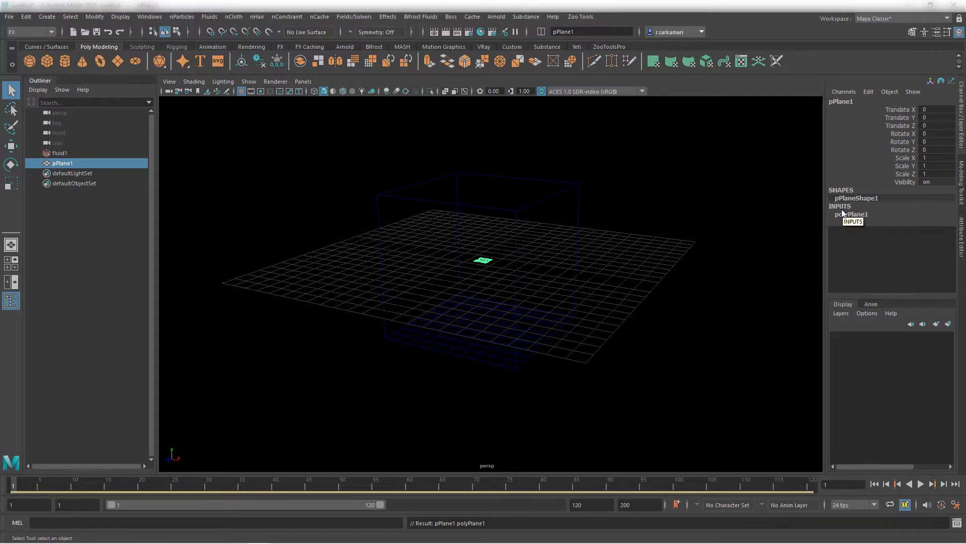
{"action": "left_click", "coordinate": [943, 158]}
{"action": "left_click_drag", "start_coordinate": [943, 159], "coordinate": [937, 174]}
{"action": "type", "text": "9"}
{"action": "key", "text": "Return"}
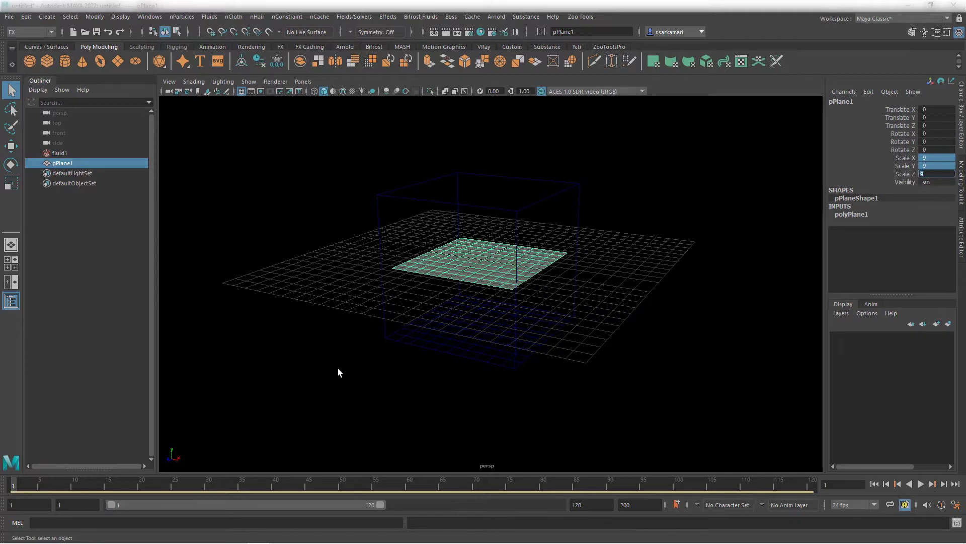
Move the plane down the Y axis to about -4.304, near the container's bottom
{"action": "left_click_drag", "start_coordinate": [337, 371], "coordinate": [373, 345], "text": "alt"}
{"action": "key", "text": "ctrl+z"}
{"action": "key", "text": "ctrl+z"}
{"action": "key", "text": "ctrl+z"}
{"action": "left_click", "coordinate": [500, 253]}
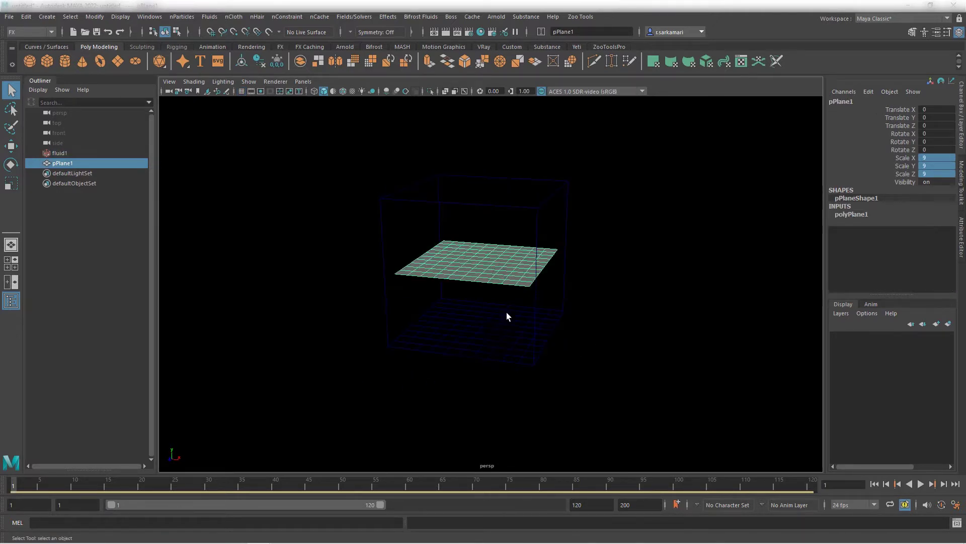
{"action": "left_click_drag", "start_coordinate": [353, 347], "coordinate": [345, 328], "text": "alt"}
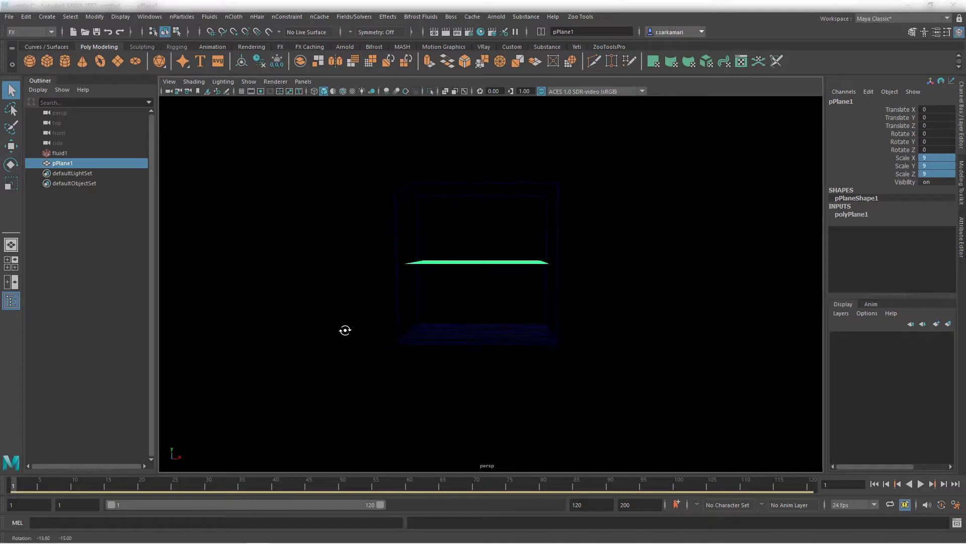
{"action": "key", "text": "w"}
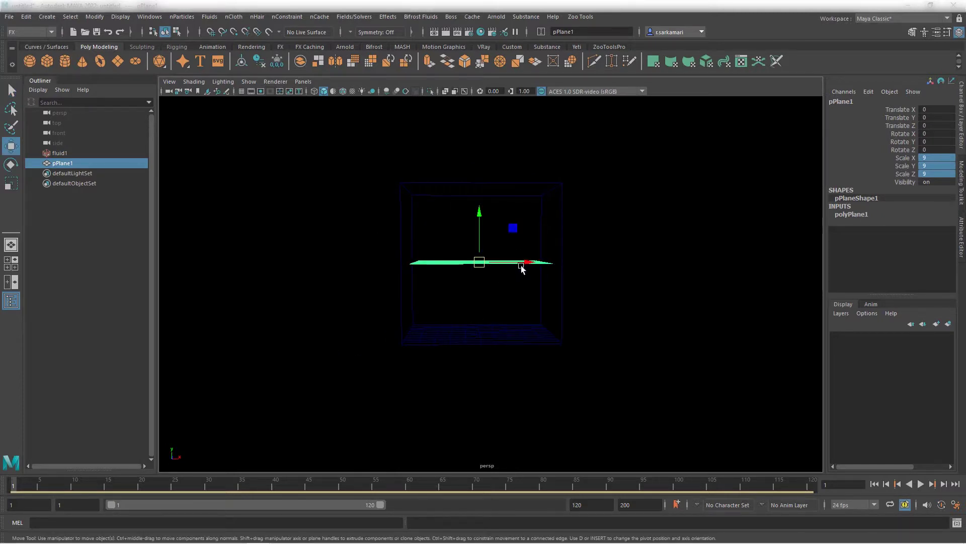
{"action": "left_click_drag", "start_coordinate": [526, 262], "coordinate": [598, 266]}
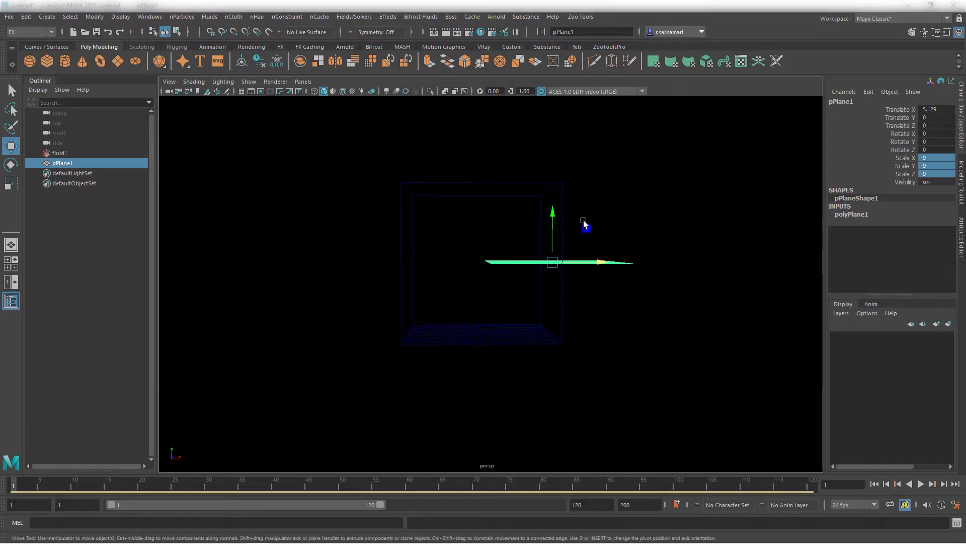
{"action": "key", "text": "ctrl+z"}
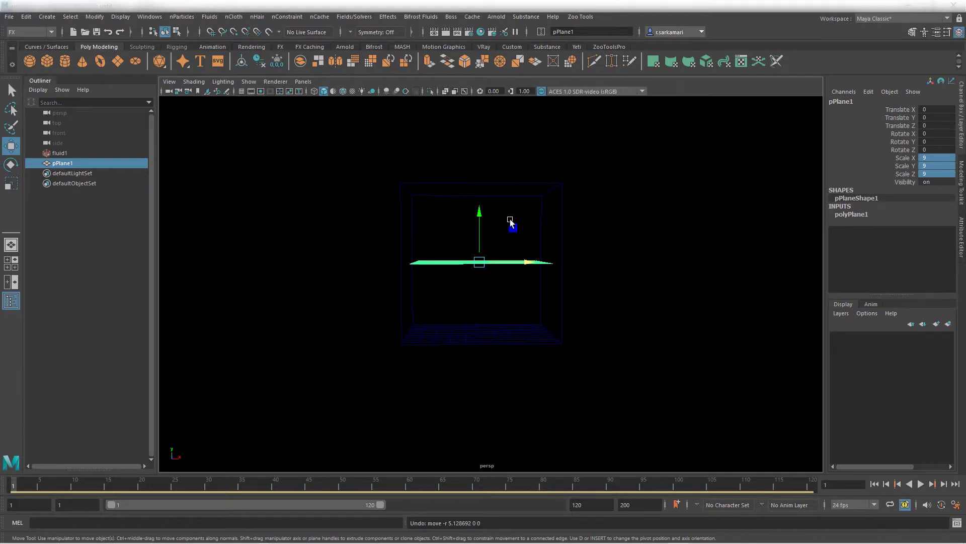
{"action": "left_click_drag", "start_coordinate": [480, 214], "coordinate": [473, 276]}
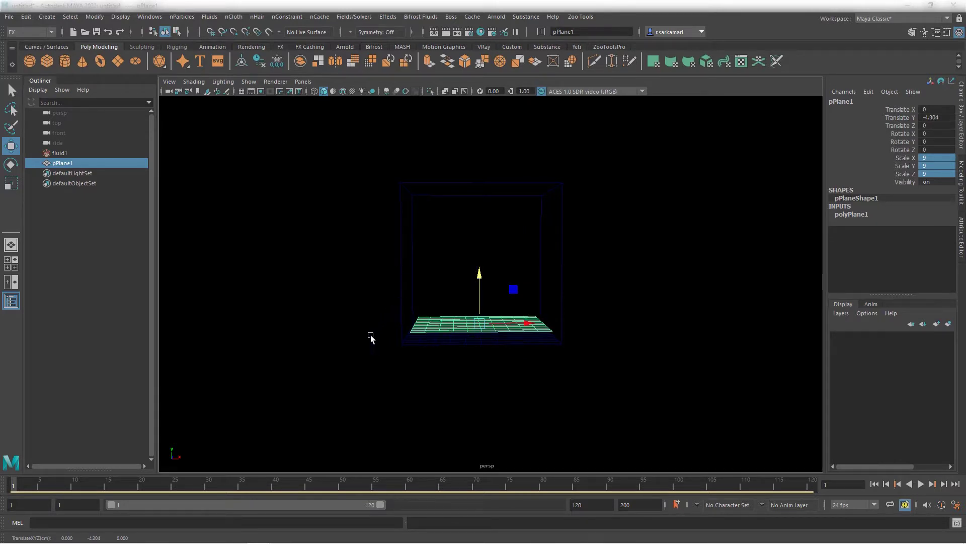
Hide the viewport grid and orbit to a low angle on the plane
{"action": "left_click_drag", "start_coordinate": [354, 350], "coordinate": [354, 346], "text": "alt"}
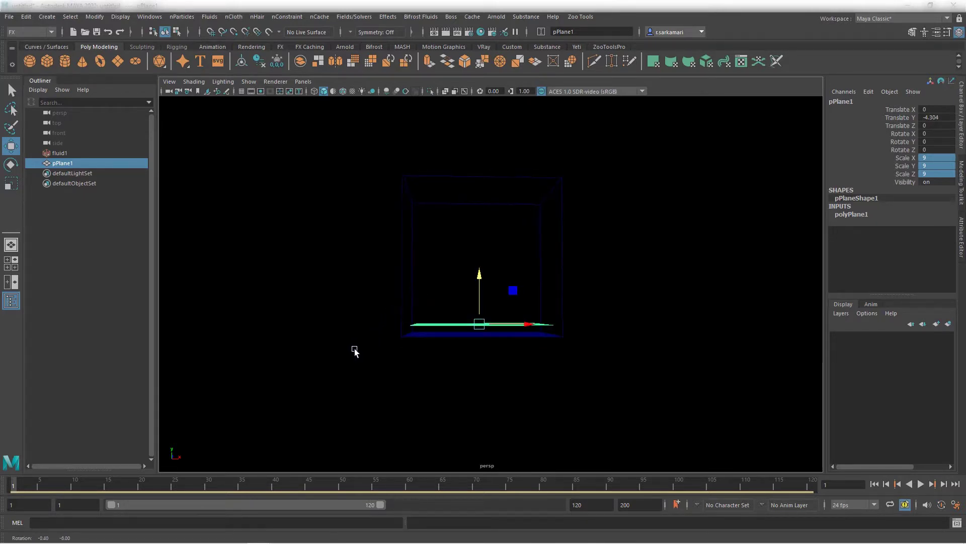
{"action": "left_click", "coordinate": [242, 92]}
{"action": "left_click", "coordinate": [242, 92]}
{"action": "left_click", "coordinate": [242, 91]}
{"action": "left_click", "coordinate": [242, 91]}
{"action": "left_click_drag", "start_coordinate": [401, 358], "coordinate": [371, 369], "text": "alt"}
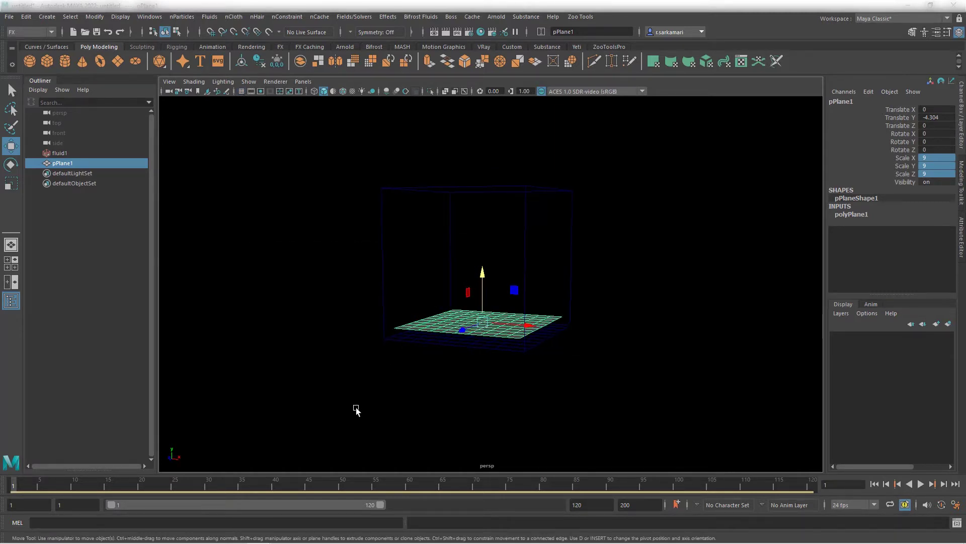
{"action": "left_click_drag", "start_coordinate": [356, 408], "coordinate": [375, 405], "text": "alt"}
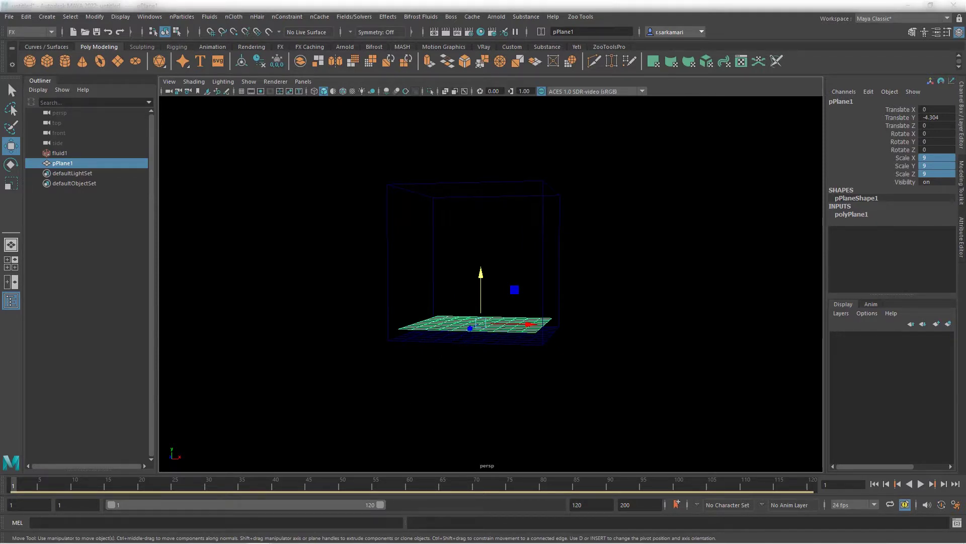
Rename pPlane1 to emitter_geo, then select fluid1 and add emitter_geo to the selection
{"action": "left_click", "coordinate": [60, 164]}
{"action": "double_click", "coordinate": [60, 163]}
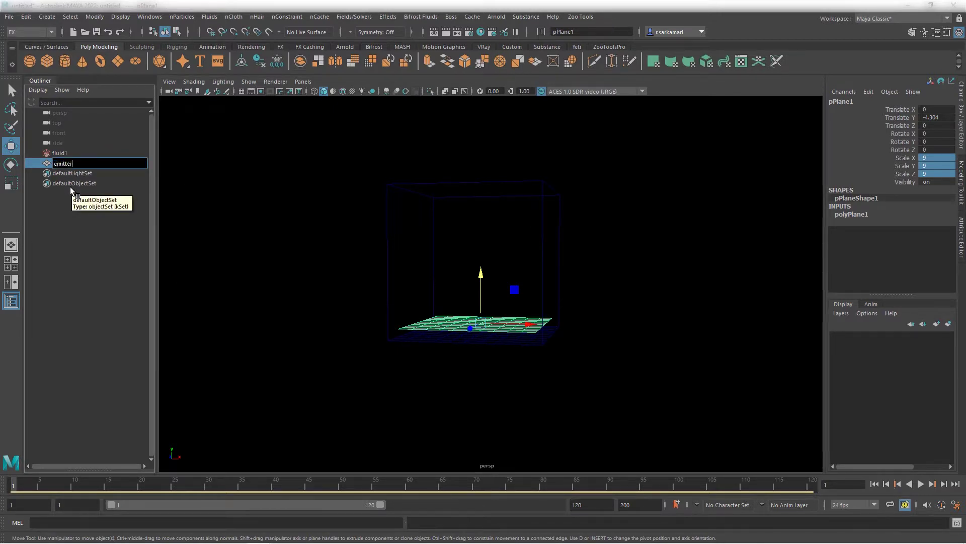
{"action": "type", "text": "emitter_geo"}
{"action": "key", "text": "Return"}
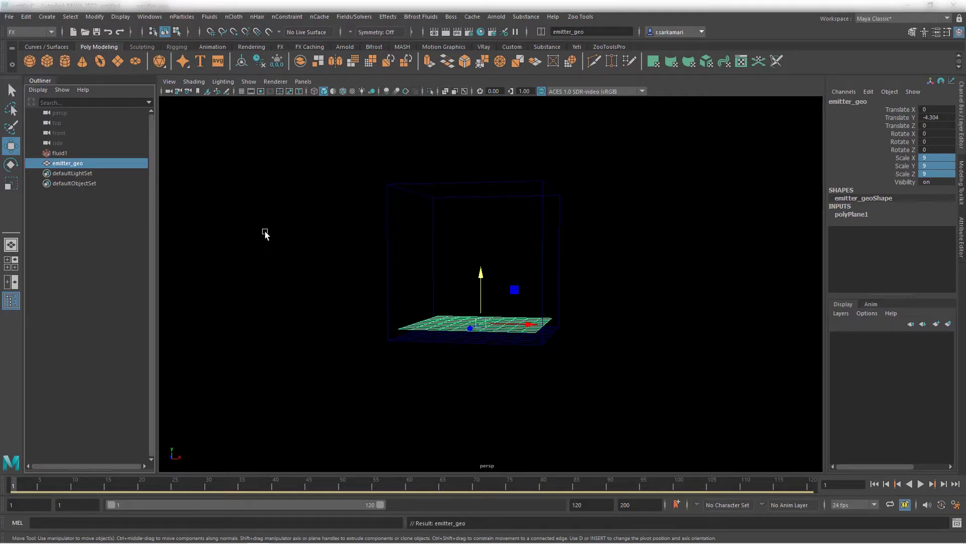
{"action": "left_click", "coordinate": [387, 224]}
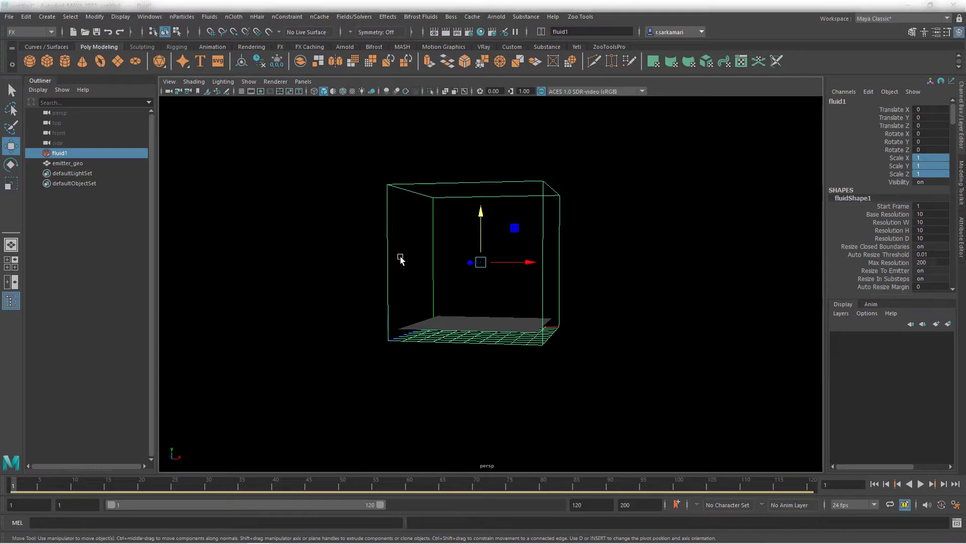
{"action": "left_click", "coordinate": [457, 321], "text": "shift"}
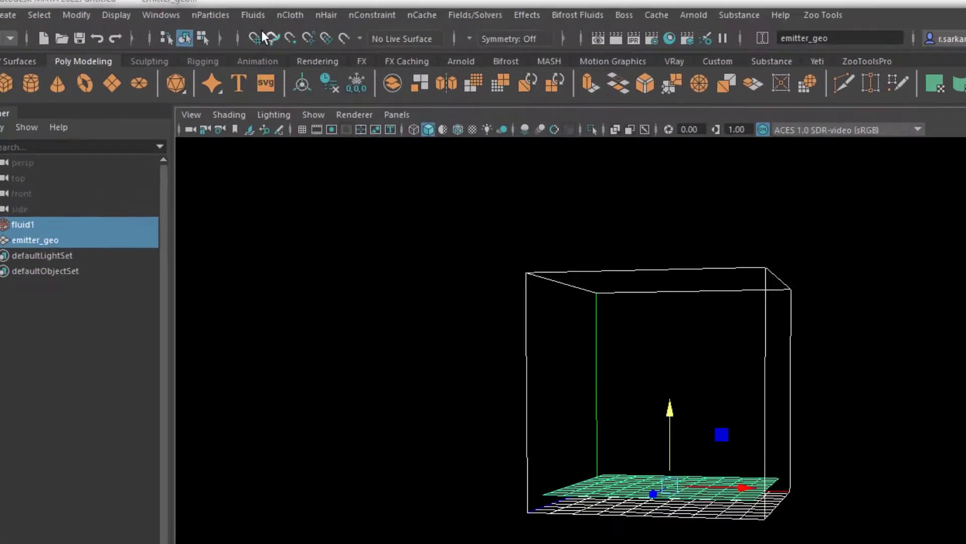
Add a Surface-type emitter named dust_emitter from emitter_geo into the fluid container
{"action": "left_click", "coordinate": [209, 16]}
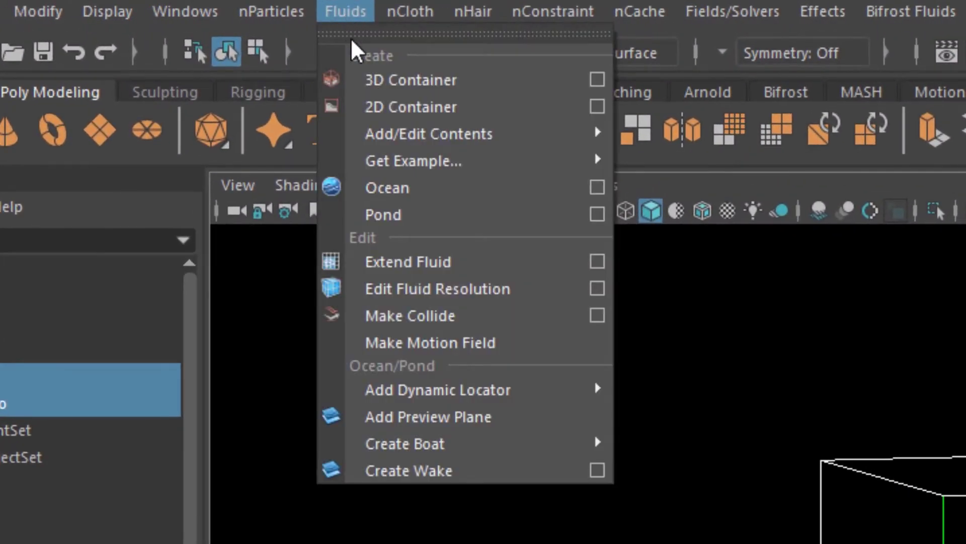
{"action": "mouse_move", "coordinate": [400, 142]}
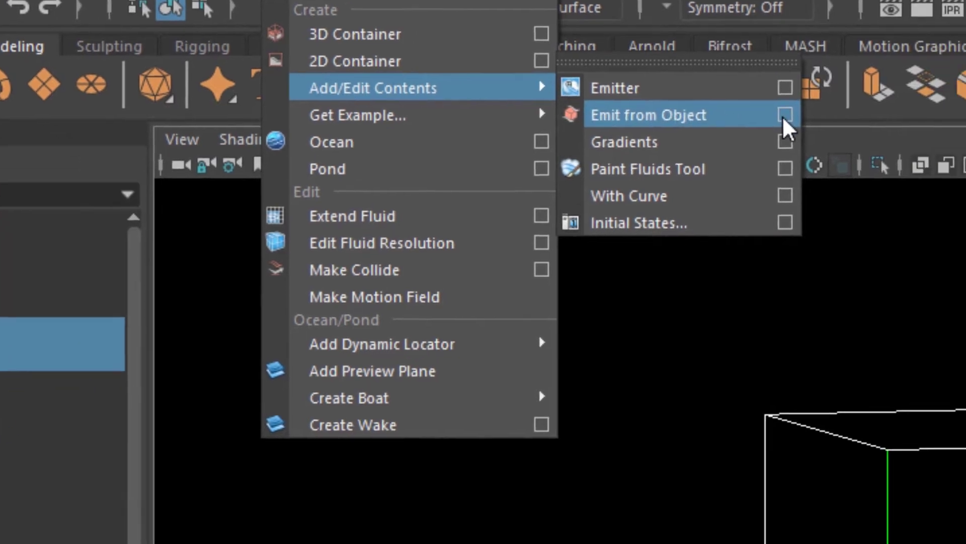
{"action": "left_click", "coordinate": [841, 161]}
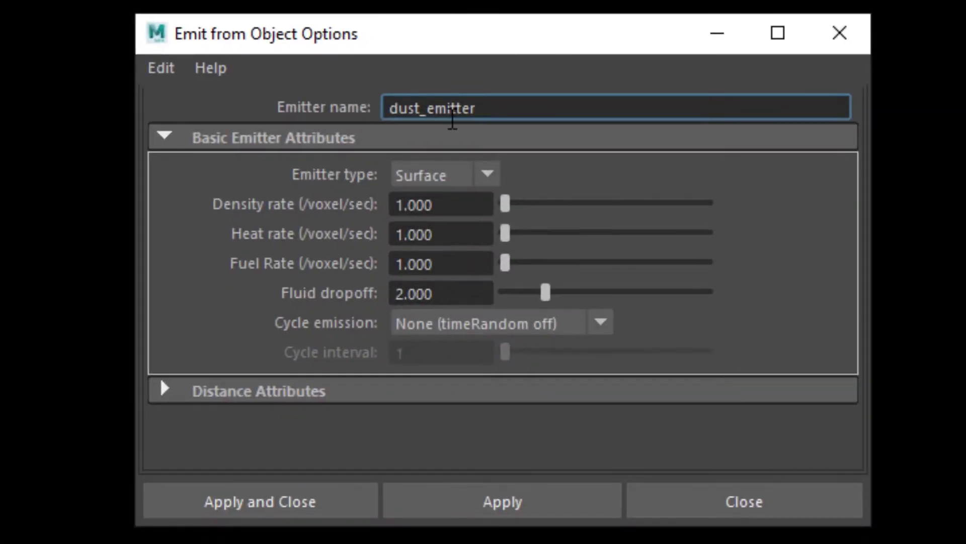
{"action": "double_click", "coordinate": [494, 109]}
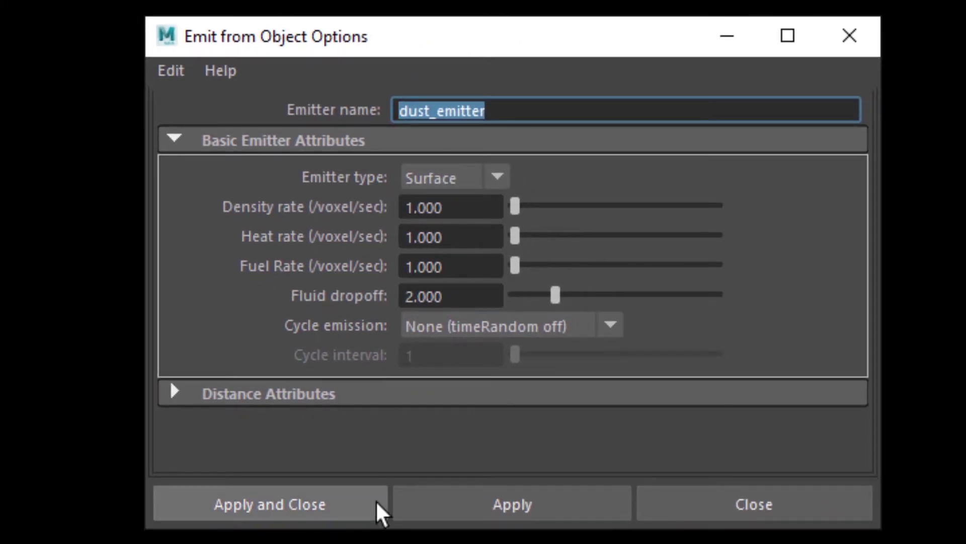
{"action": "left_click", "coordinate": [229, 508]}
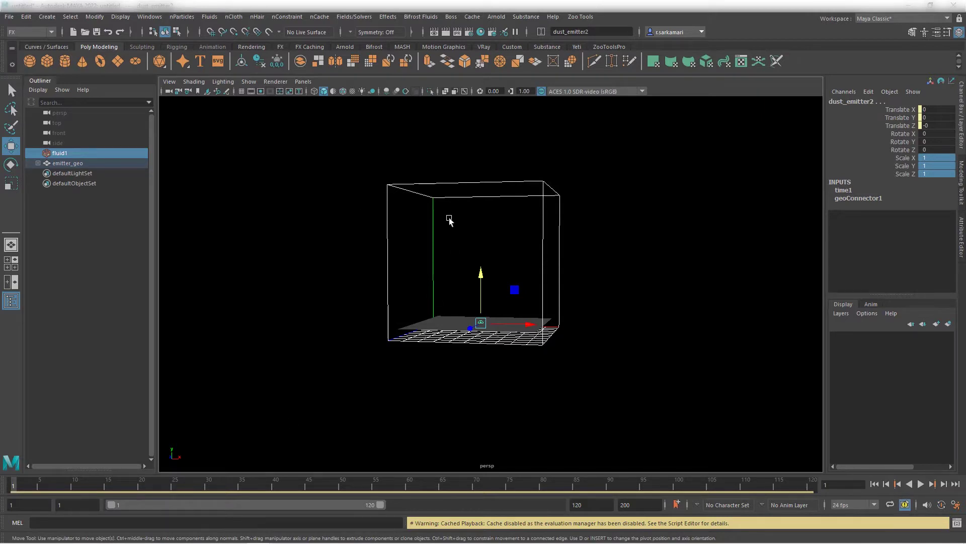
Set the fluid container's base resolution to 40 and rewind to the first frame
{"action": "left_click", "coordinate": [431, 236]}
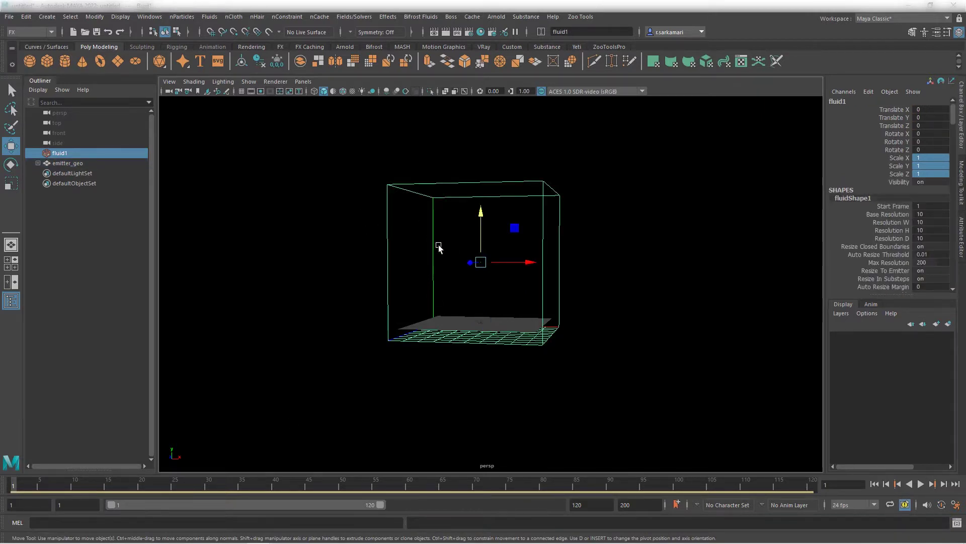
{"action": "key", "text": "ctrl+a"}
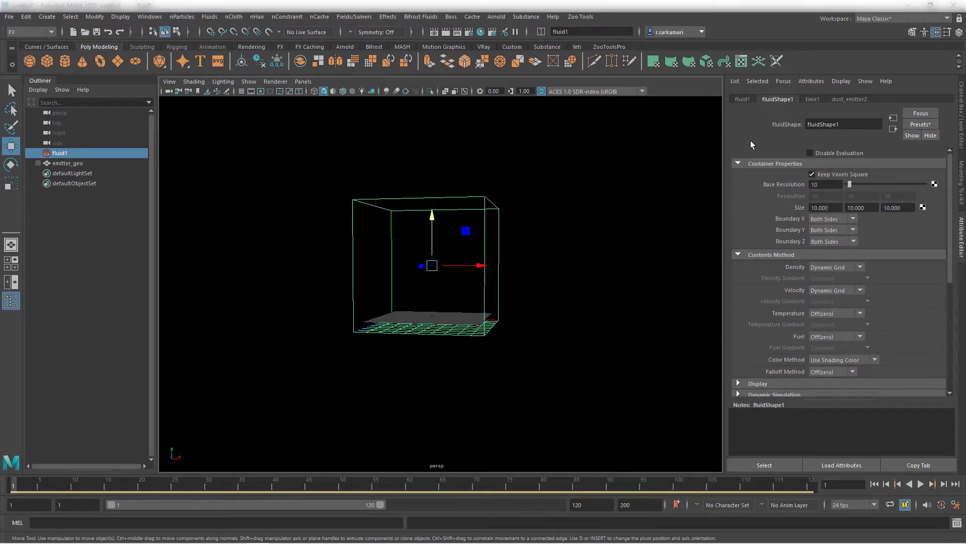
{"action": "double_click", "coordinate": [828, 185]}
{"action": "type", "text": "5"}
{"action": "type", "text": "40"}
{"action": "key", "text": "Return"}
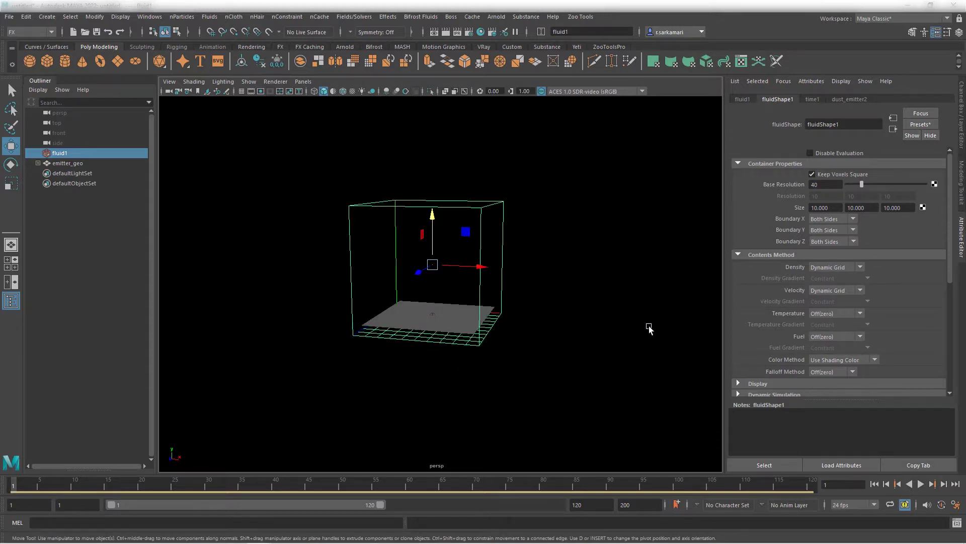
{"action": "left_click", "coordinate": [875, 486]}
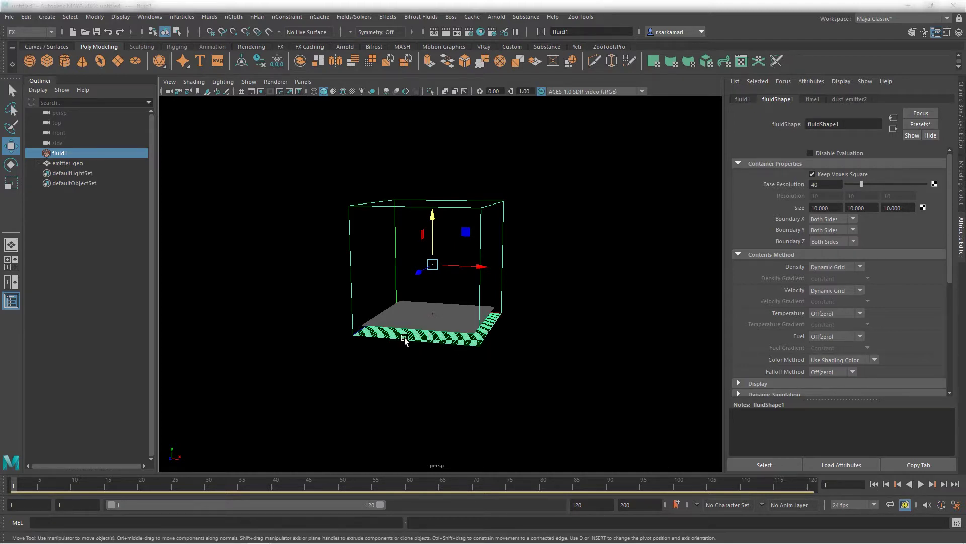
Play the simulation to about frame 100 and inspect the rising dust
{"action": "left_click_drag", "start_coordinate": [561, 404], "coordinate": [604, 427], "text": "alt"}
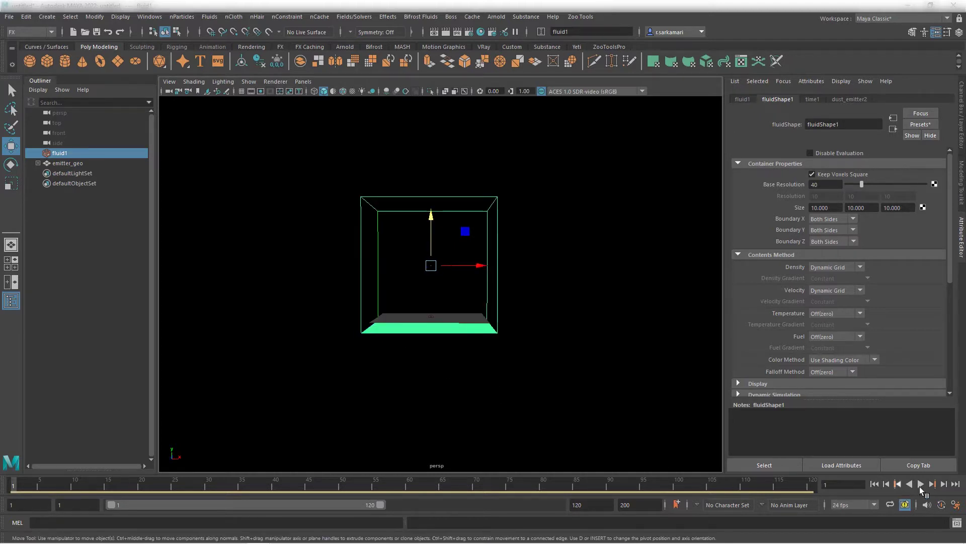
{"action": "left_click", "coordinate": [921, 484]}
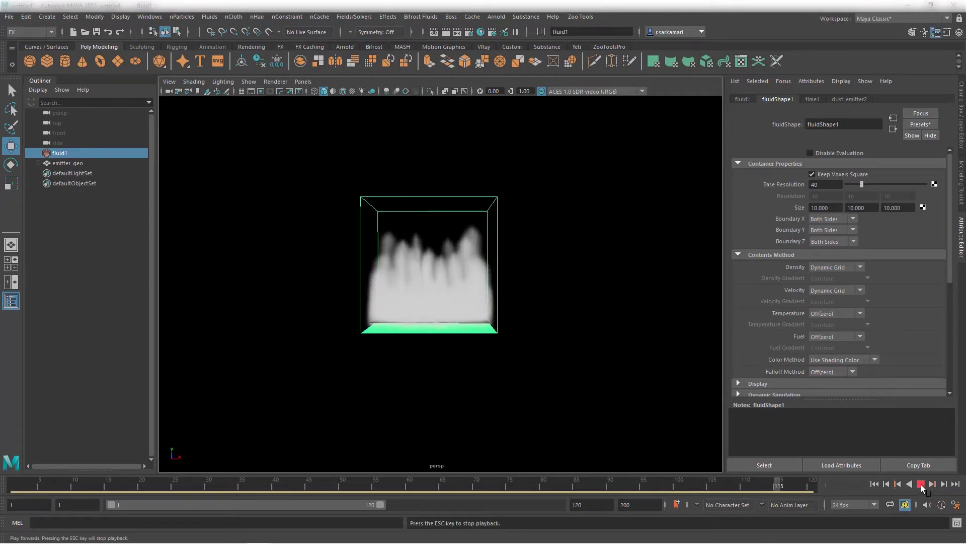
{"action": "left_click", "coordinate": [922, 484]}
{"action": "mouse_move", "coordinate": [483, 358]}
{"action": "left_mouse_down", "text": "alt"}
{"action": "mouse_move", "coordinate": [457, 363]}
{"action": "mouse_move", "coordinate": [481, 381]}
{"action": "mouse_move", "coordinate": [479, 361]}
{"action": "left_mouse_up", "text": "alt"}
{"action": "left_click_drag", "start_coordinate": [418, 385], "coordinate": [440, 376], "text": "alt"}
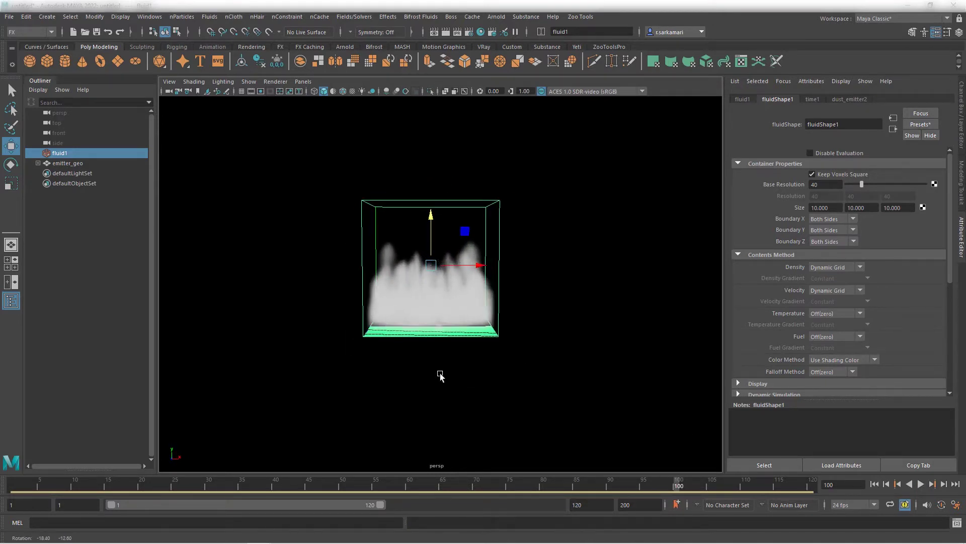
Set both the animation end and playback end to frame 400
{"action": "left_click", "coordinate": [638, 504]}
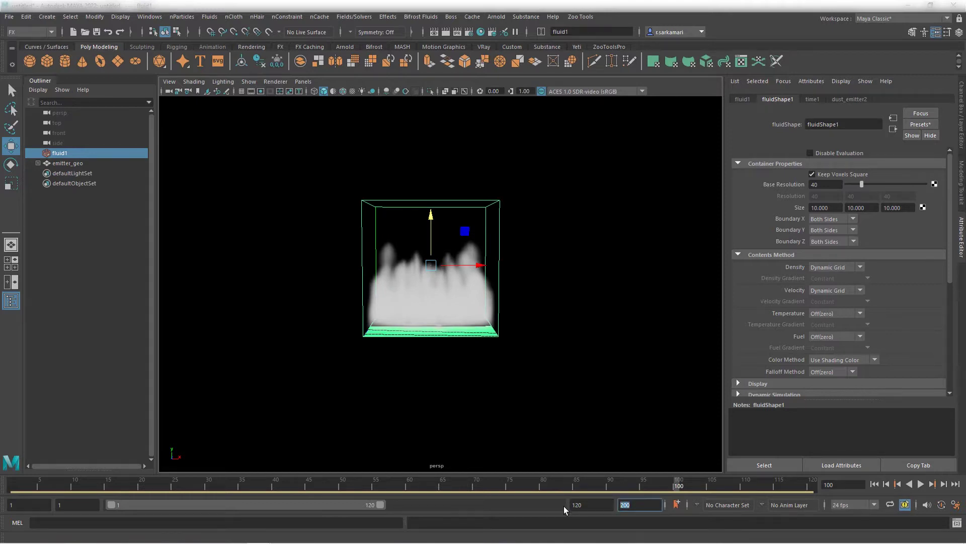
{"action": "type", "text": "400"}
{"action": "key", "text": "Return"}
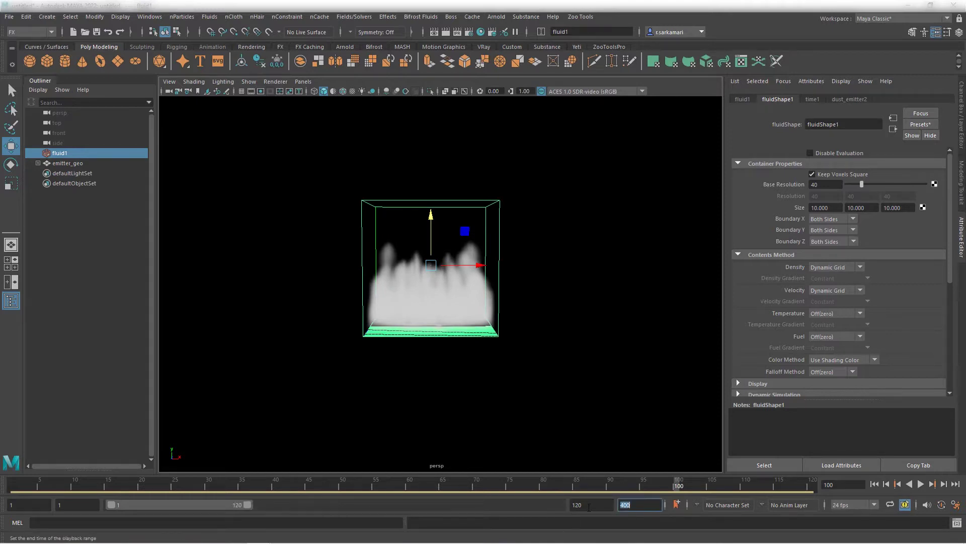
{"action": "key", "text": "shift+Tab"}
{"action": "type", "text": "400"}
{"action": "key", "text": "Return"}
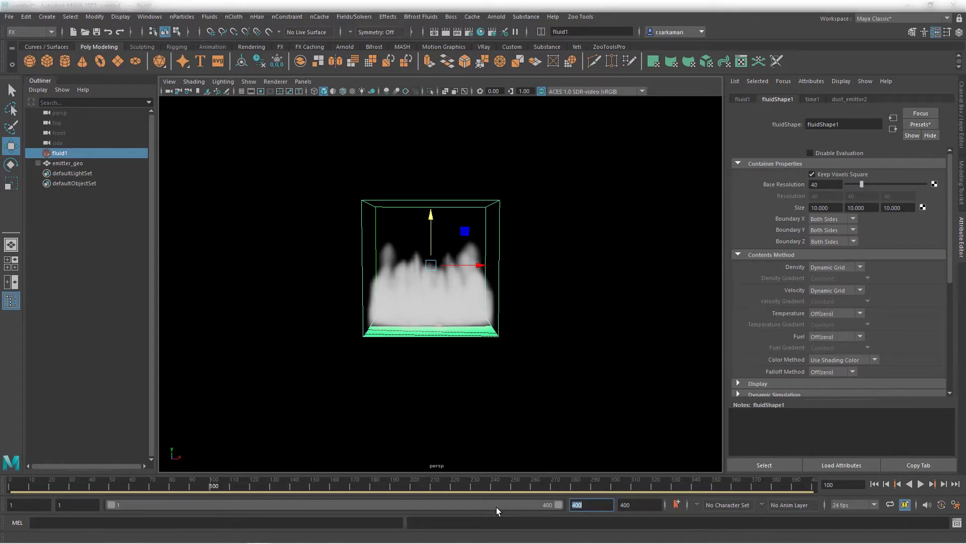
Deselect the fluid, zoom in, rewind to frame 1 and select the emitter_geo plane
{"action": "left_click", "coordinate": [441, 394]}
{"action": "scroll", "coordinate": [495, 413], "scroll_direction": "up", "scroll_amount": 2}
{"action": "scroll", "coordinate": [496, 417], "scroll_direction": "up", "scroll_amount": 1}
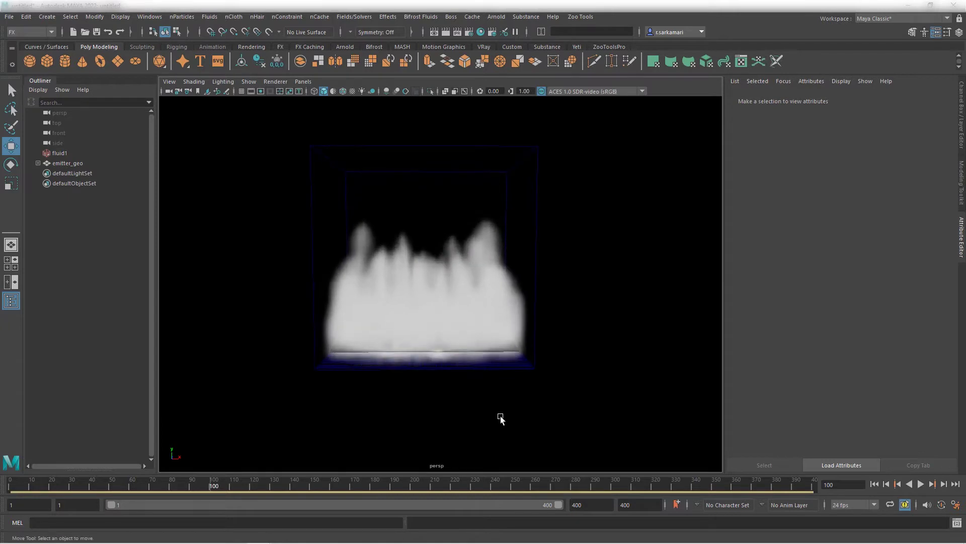
{"action": "left_click", "coordinate": [873, 484]}
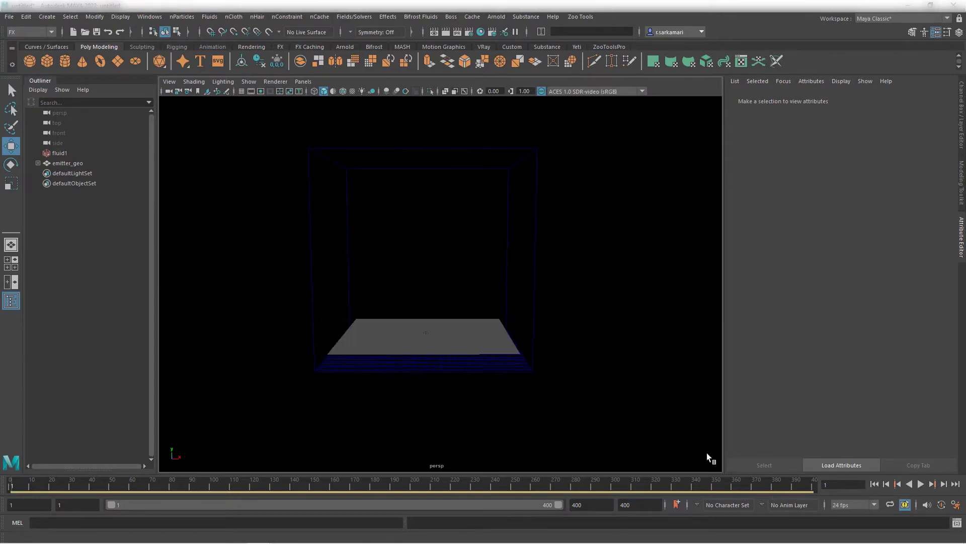
{"action": "left_click", "coordinate": [381, 324]}
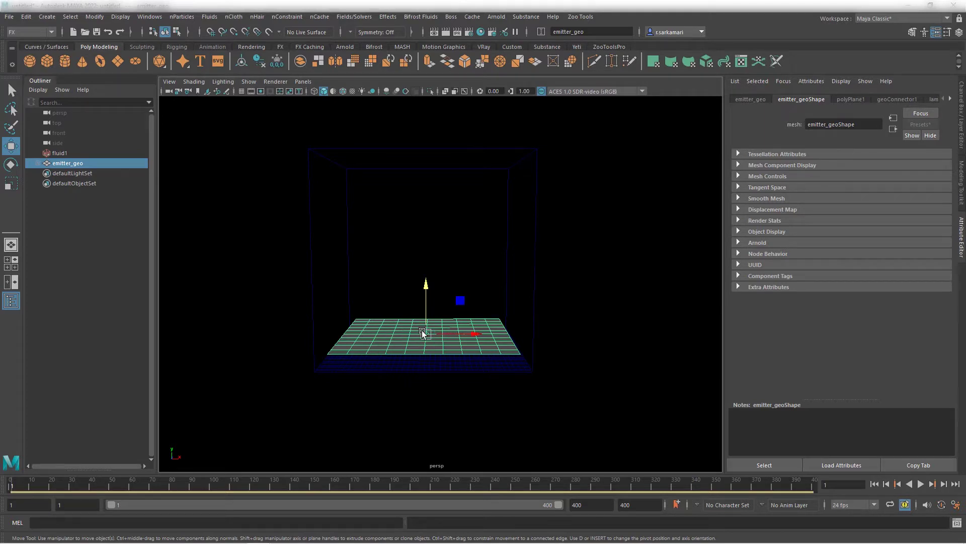
Select dust_emitter2 under emitter_geo and set its emission Rate to 200 percent
{"action": "left_click", "coordinate": [39, 163]}
{"action": "left_click", "coordinate": [77, 173]}
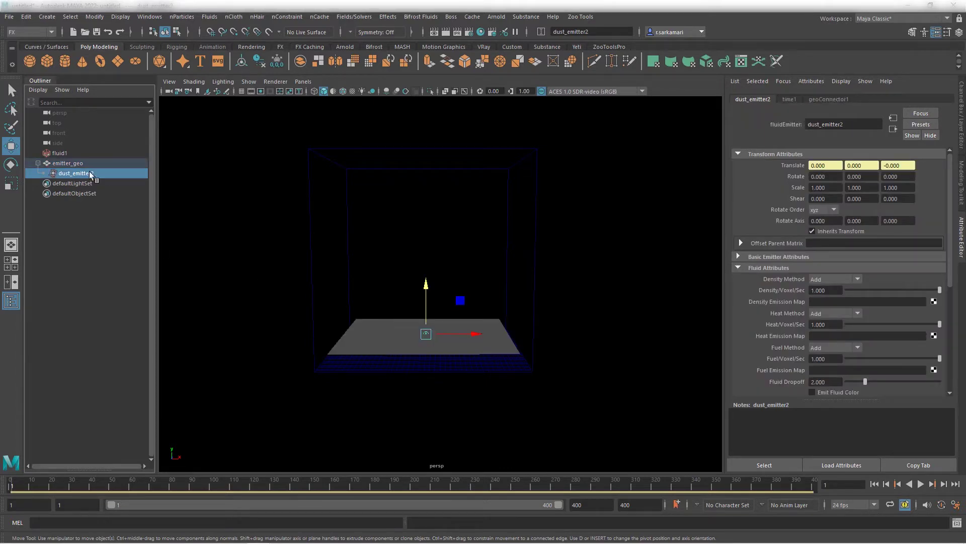
{"action": "left_click", "coordinate": [780, 256]}
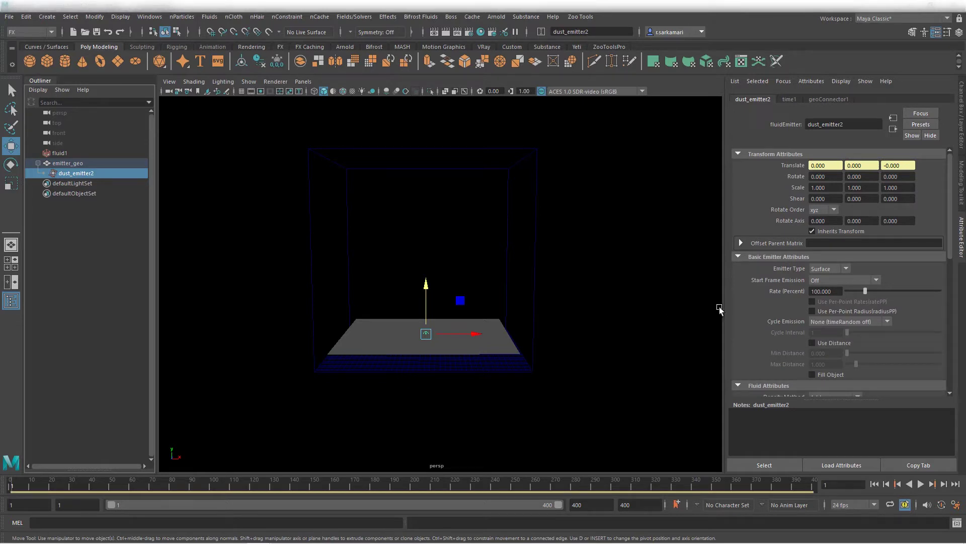
{"action": "left_click", "coordinate": [838, 291]}
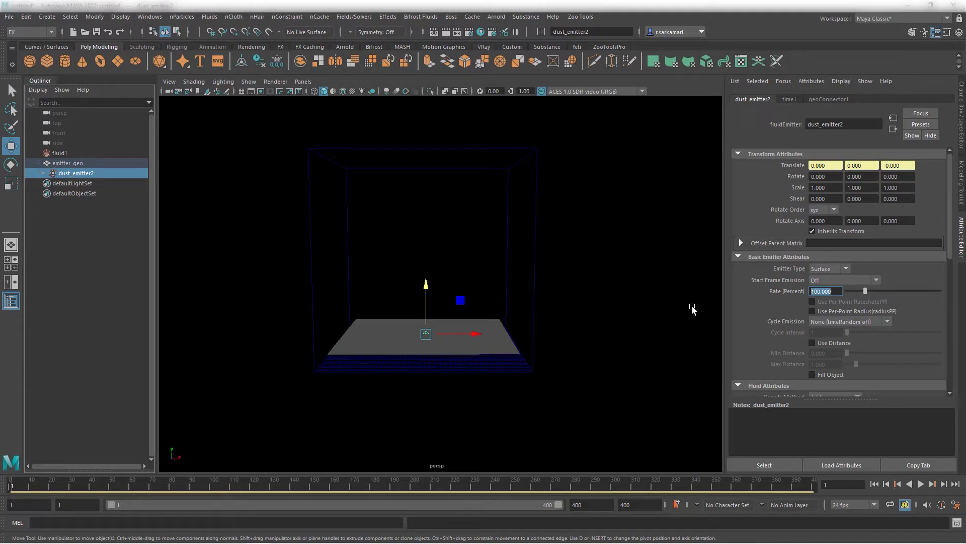
{"action": "type", "text": "200"}
{"action": "key", "text": "Return"}
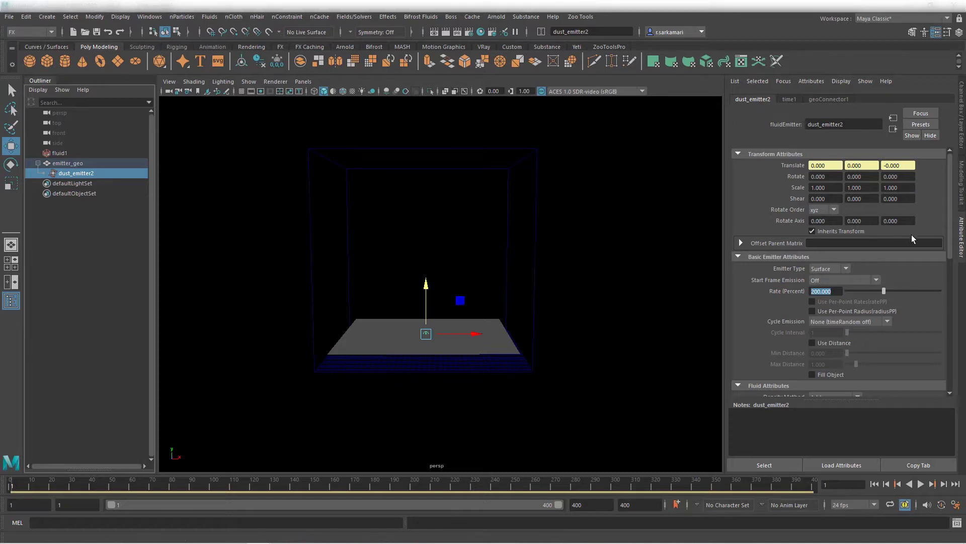
{"action": "scroll", "coordinate": [951, 259], "scroll_direction": "down", "scroll_amount": 1}
{"action": "scroll", "coordinate": [951, 259], "scroll_direction": "down", "scroll_amount": 10}
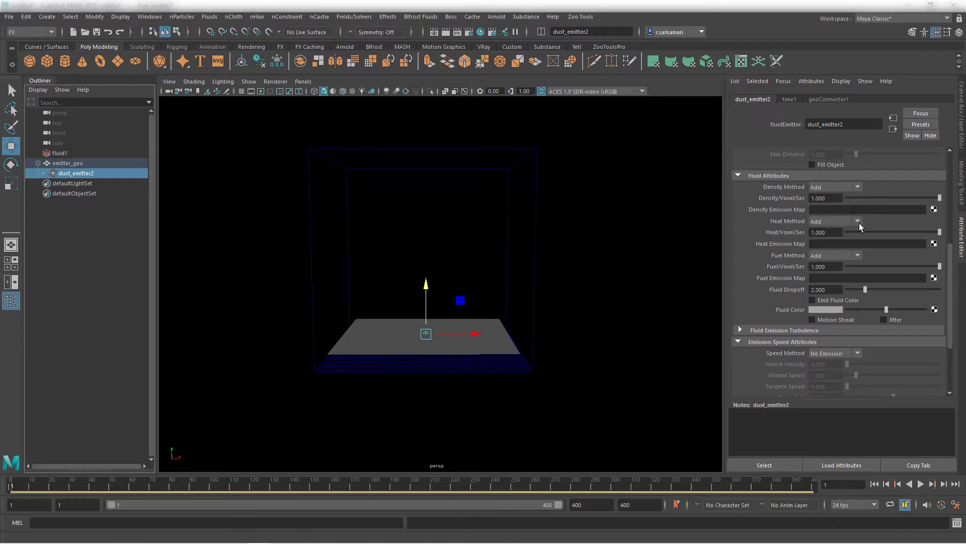
Map the density emission to a File texture loading the watermark logo image, with Filter Type Off
{"action": "left_click", "coordinate": [934, 209]}
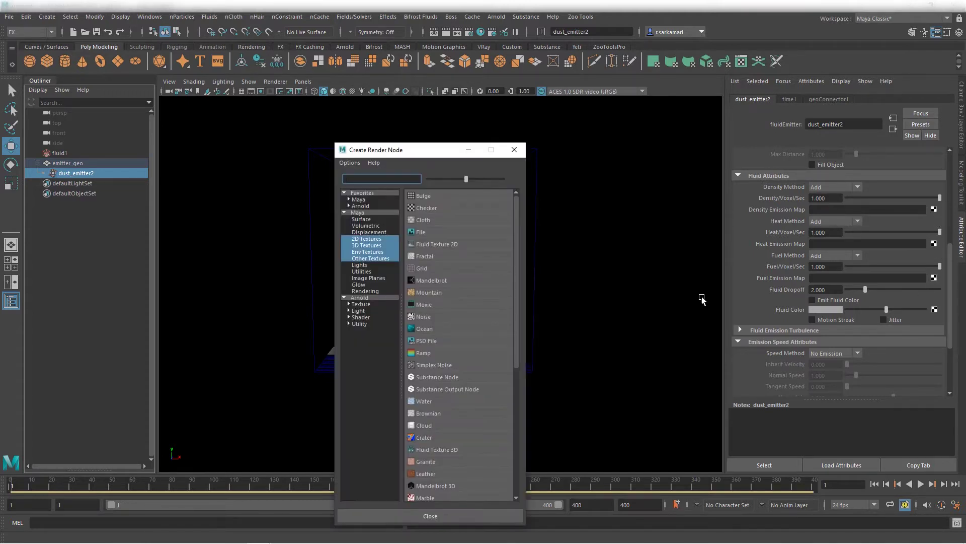
{"action": "left_click", "coordinate": [447, 233]}
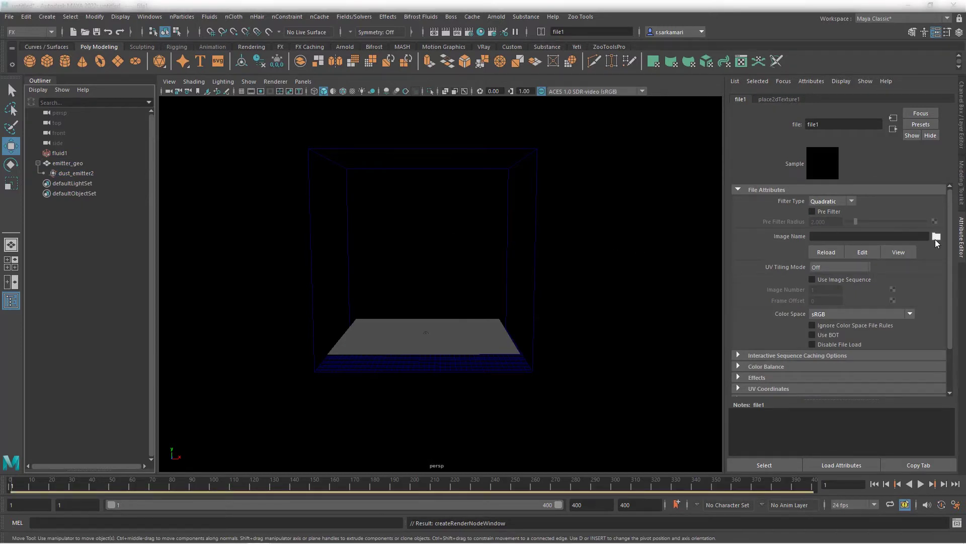
{"action": "left_click", "coordinate": [936, 236]}
{"action": "left_click", "coordinate": [259, 226]}
{"action": "left_click", "coordinate": [611, 419]}
{"action": "left_click", "coordinate": [832, 201]}
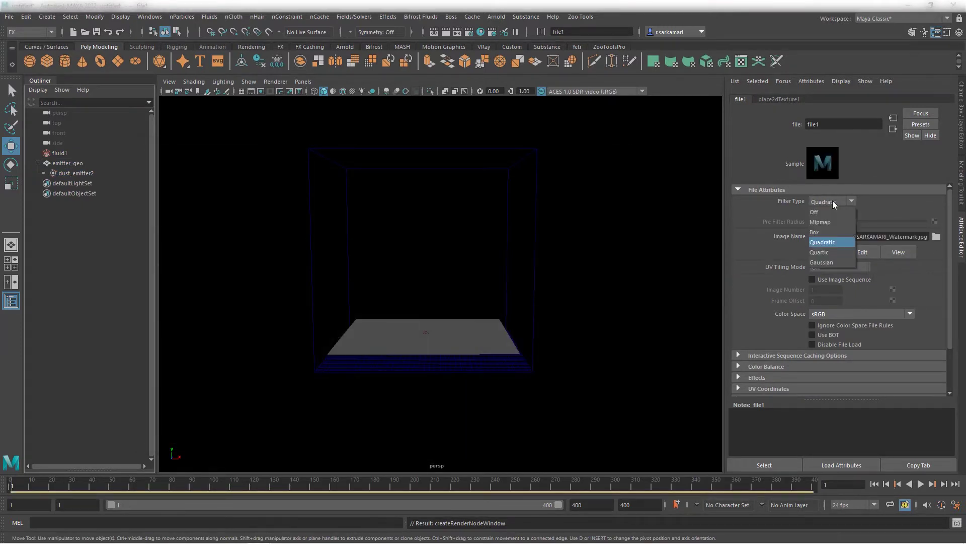
{"action": "left_click", "coordinate": [833, 208]}
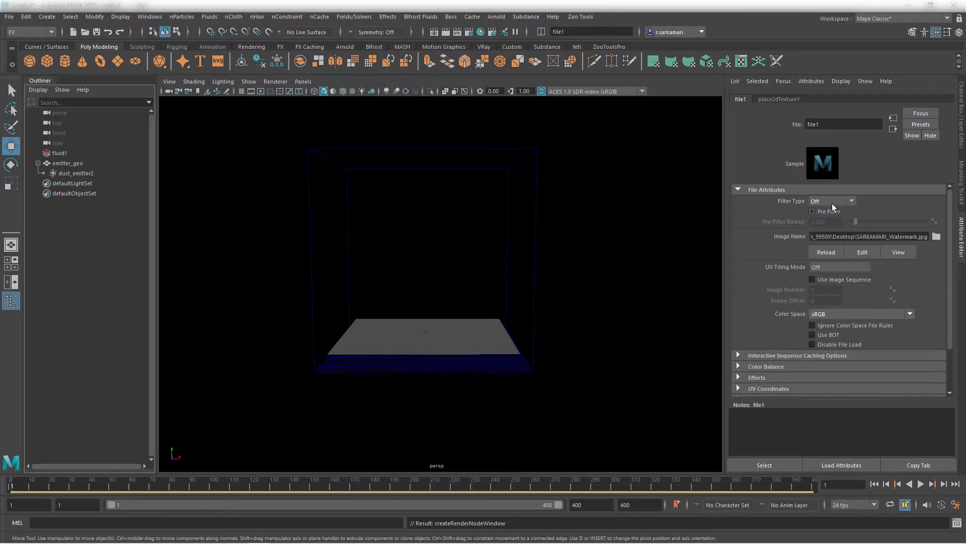
Rename the file texture node to watermark_CLR and return to dust_emitter2
{"action": "double_click", "coordinate": [828, 126]}
{"action": "type", "text": "watermar"}
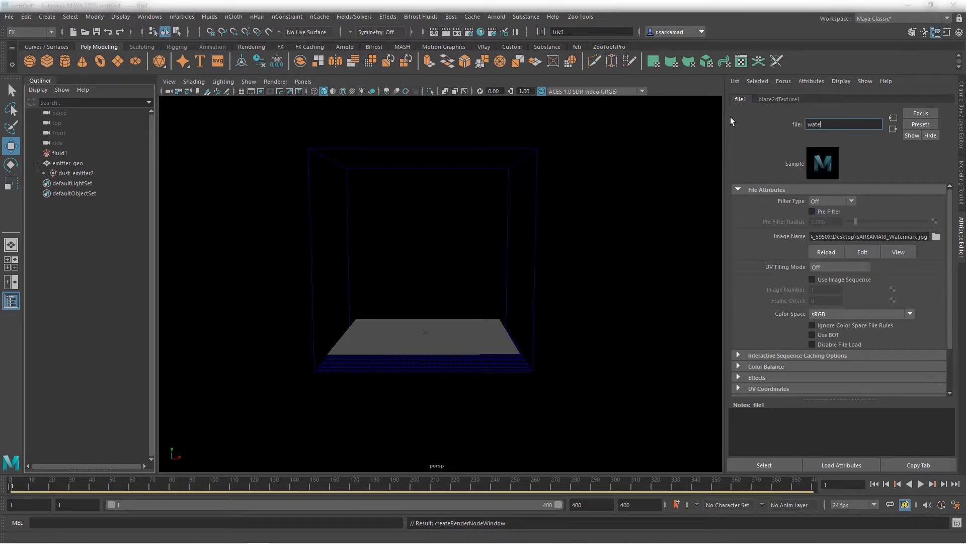
{"action": "type", "text": "k_CLR"}
{"action": "key", "text": "Return"}
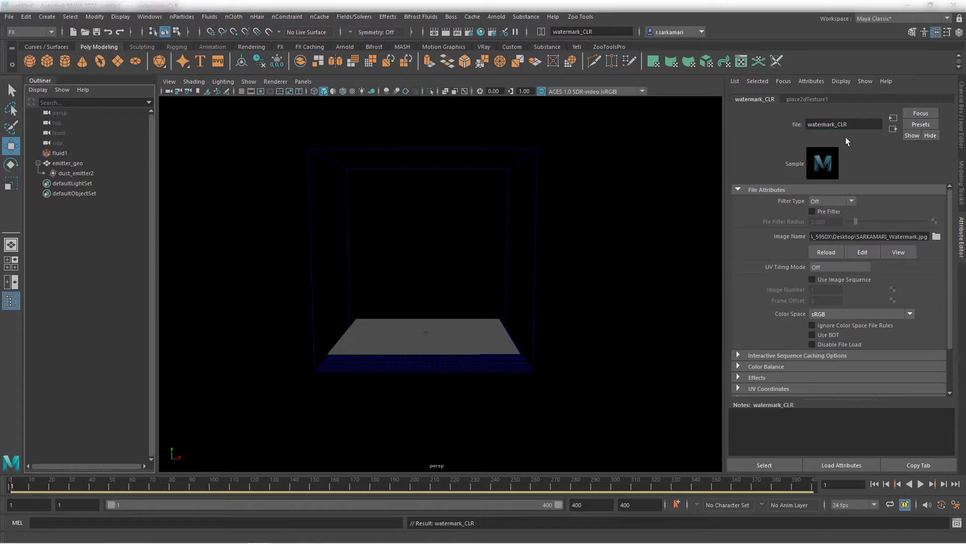
{"action": "left_click", "coordinate": [893, 129]}
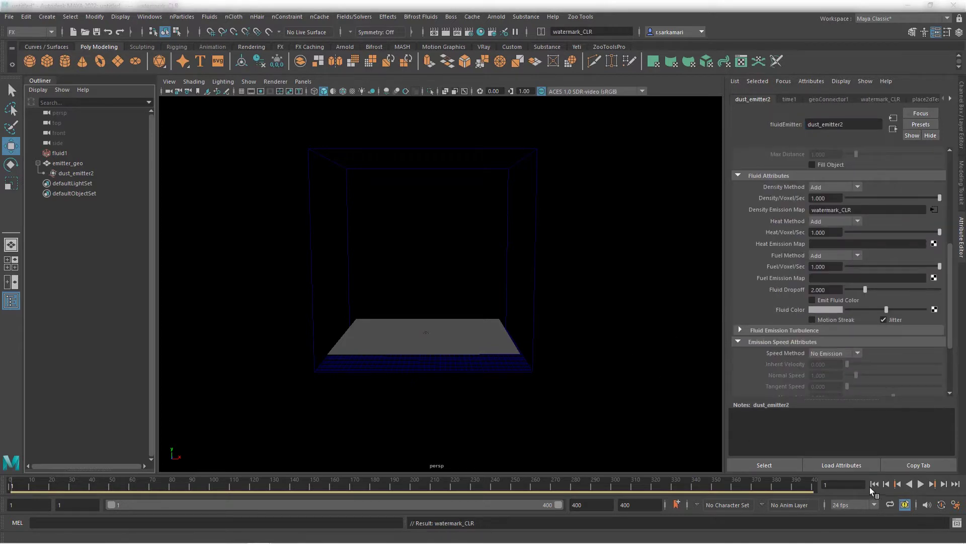
Play the simulation and view it from above to confirm dust emits in the KS logo shape
{"action": "left_click", "coordinate": [921, 484]}
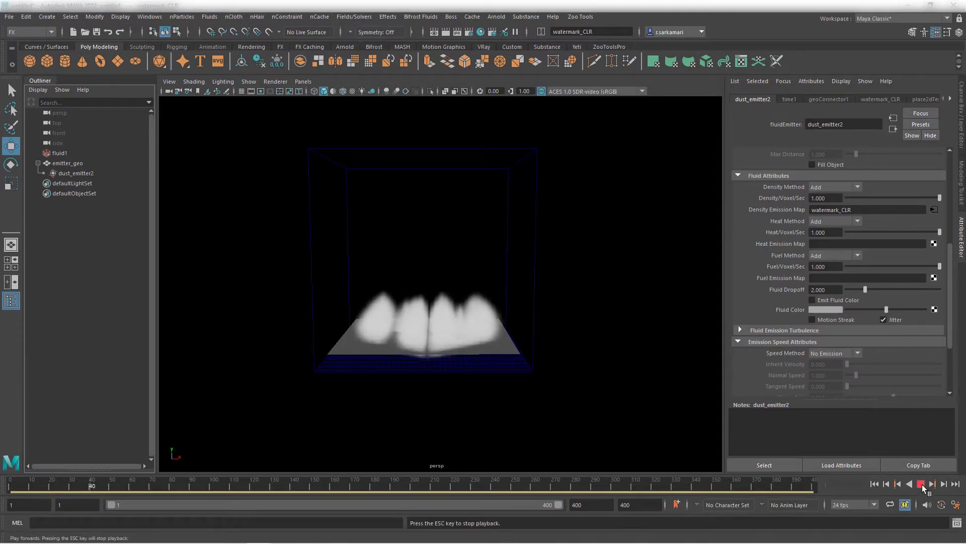
{"action": "left_click", "coordinate": [922, 484]}
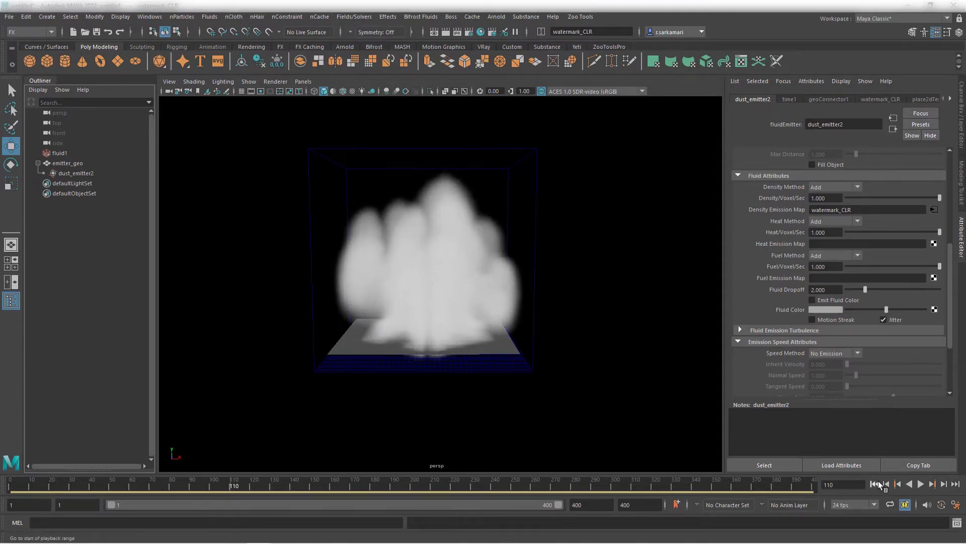
{"action": "left_click", "coordinate": [875, 484]}
{"action": "left_click_drag", "start_coordinate": [520, 401], "coordinate": [505, 428], "text": "alt"}
{"action": "left_click", "coordinate": [920, 485]}
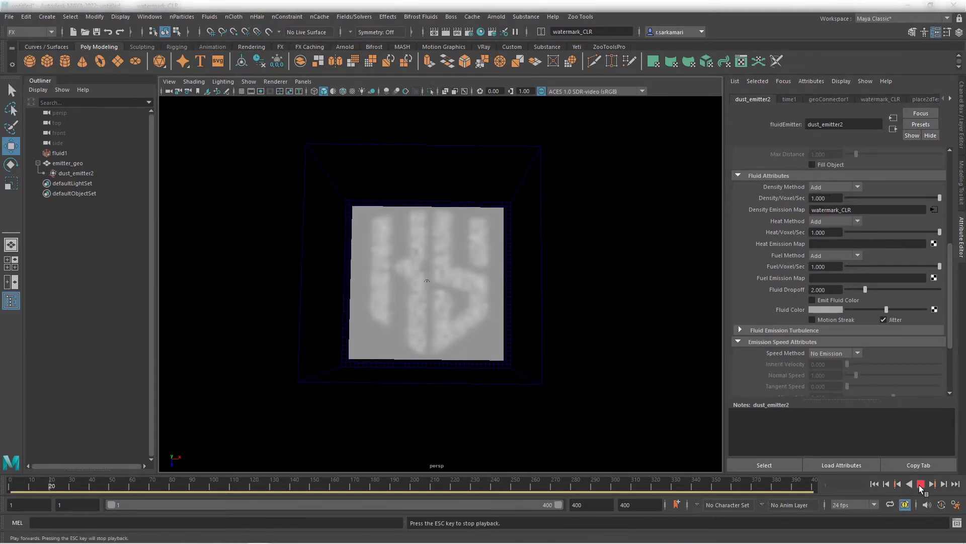
{"action": "left_click", "coordinate": [919, 484]}
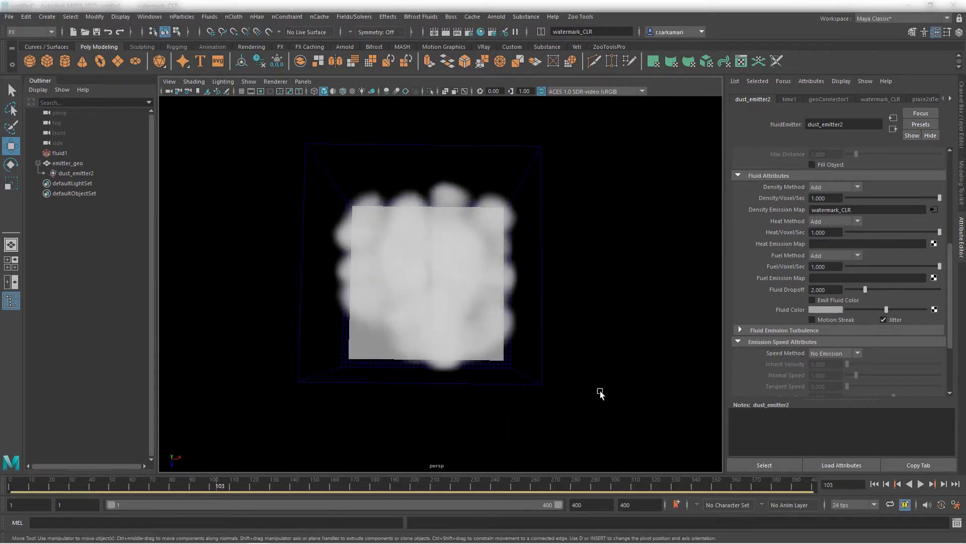
Hide the emitter_geo plane with H and replay the simulation from frame 1
{"action": "left_click", "coordinate": [503, 358]}
{"action": "key", "text": "h"}
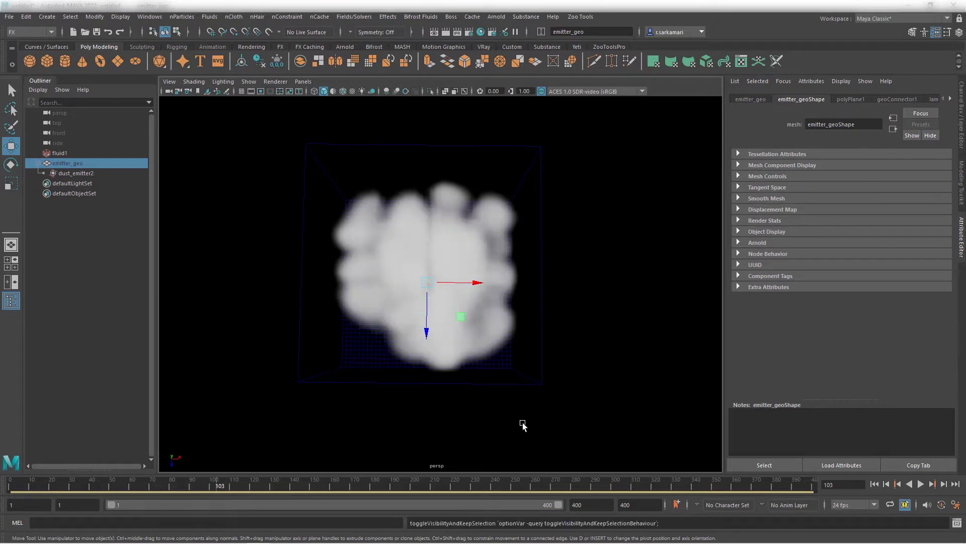
{"action": "left_click", "coordinate": [874, 483]}
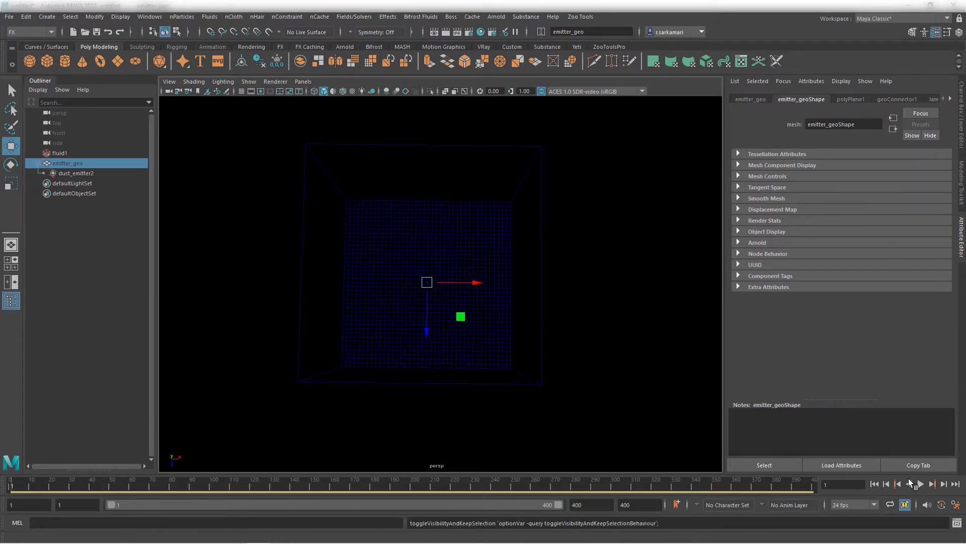
{"action": "left_click", "coordinate": [920, 485]}
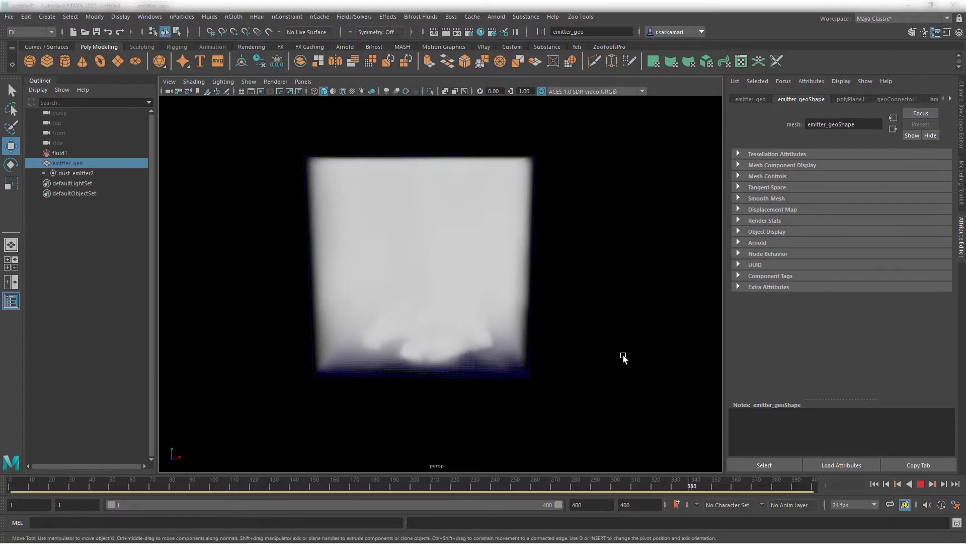
Rewind, select the dust emitter, and scrub the time slider to frame 111 so dust plumes rise
{"action": "left_click", "coordinate": [921, 484]}
{"action": "left_click", "coordinate": [875, 484]}
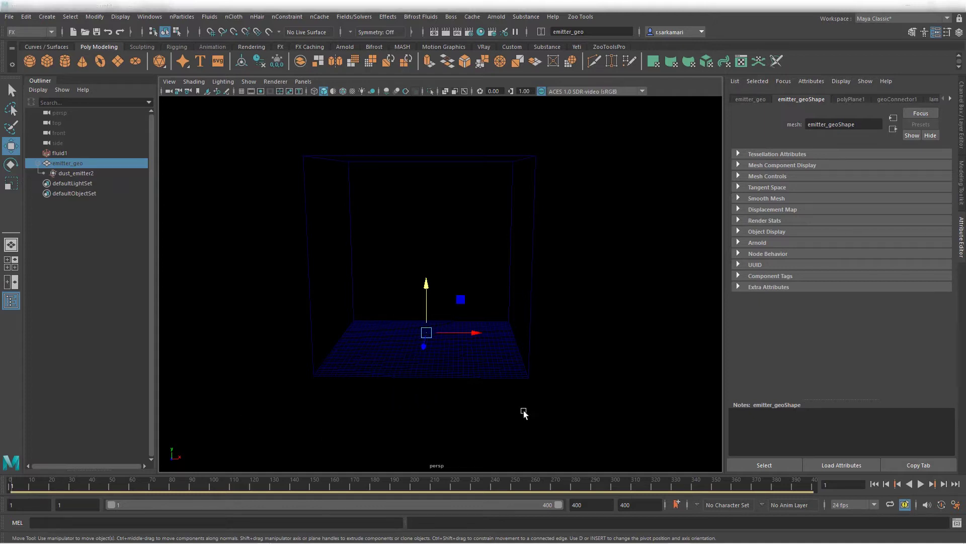
{"action": "left_click_drag", "start_coordinate": [524, 409], "coordinate": [470, 412], "text": "alt"}
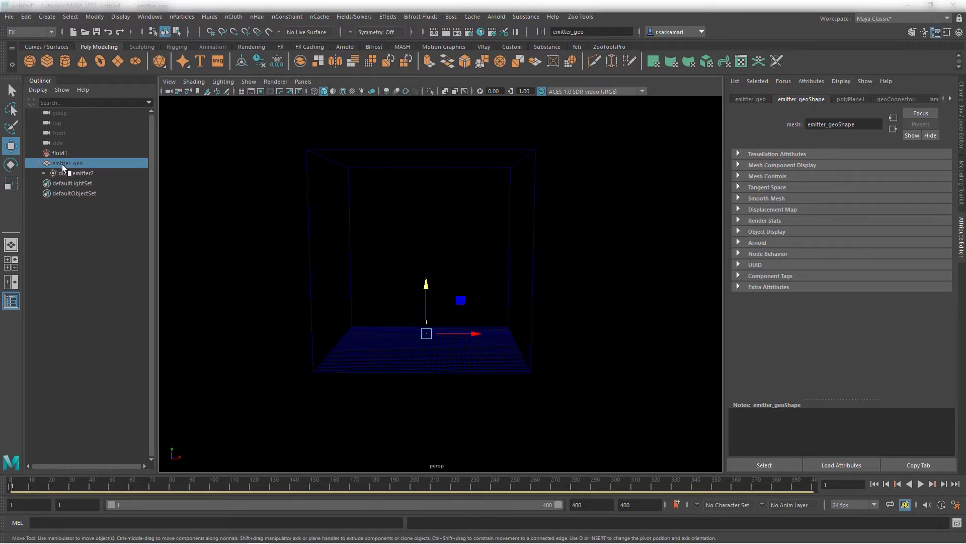
{"action": "key", "text": "Down"}
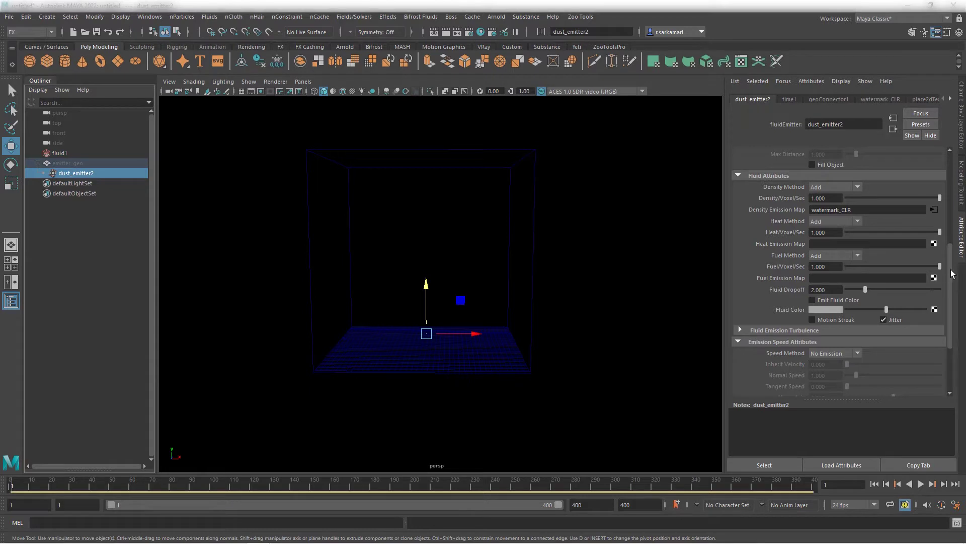
{"action": "scroll", "coordinate": [941, 268], "scroll_direction": "up", "scroll_amount": 5}
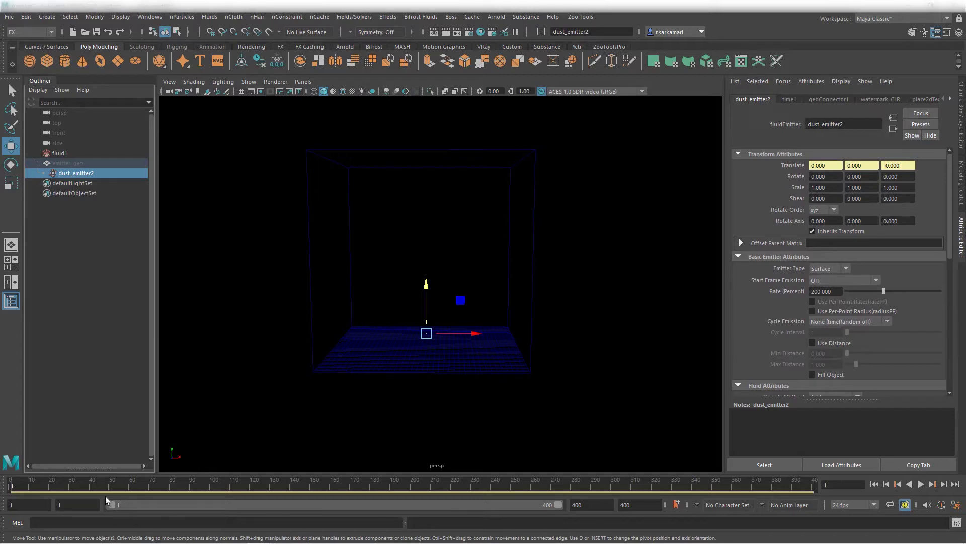
{"action": "left_click_drag", "start_coordinate": [78, 485], "coordinate": [231, 488]}
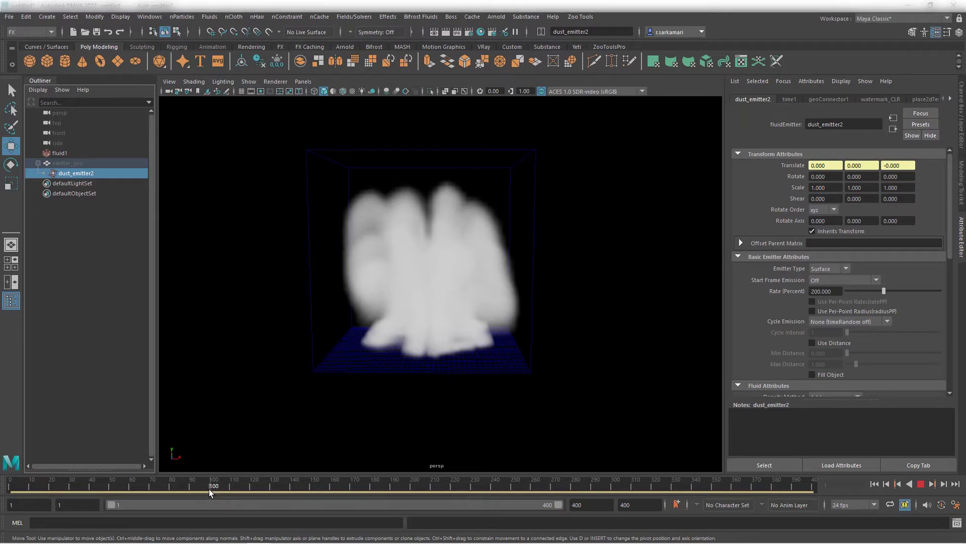
Set a key on the emitter's Rate of 200 at frame 100
{"action": "left_click", "coordinate": [210, 489]}
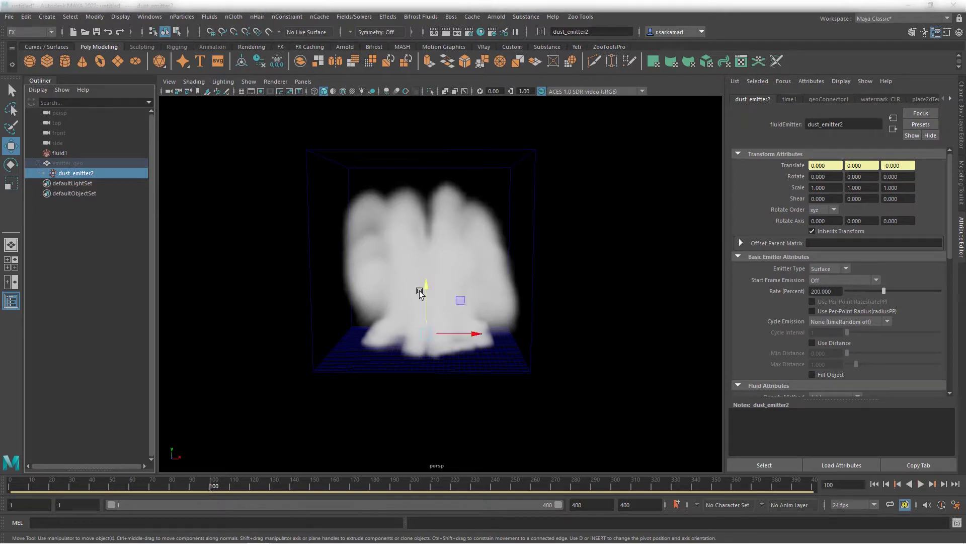
{"action": "right_click", "coordinate": [792, 292]}
{"action": "left_click", "coordinate": [814, 308]}
At frame 150, set the emitter Rate to 0 and key it
{"action": "left_click", "coordinate": [313, 491]}
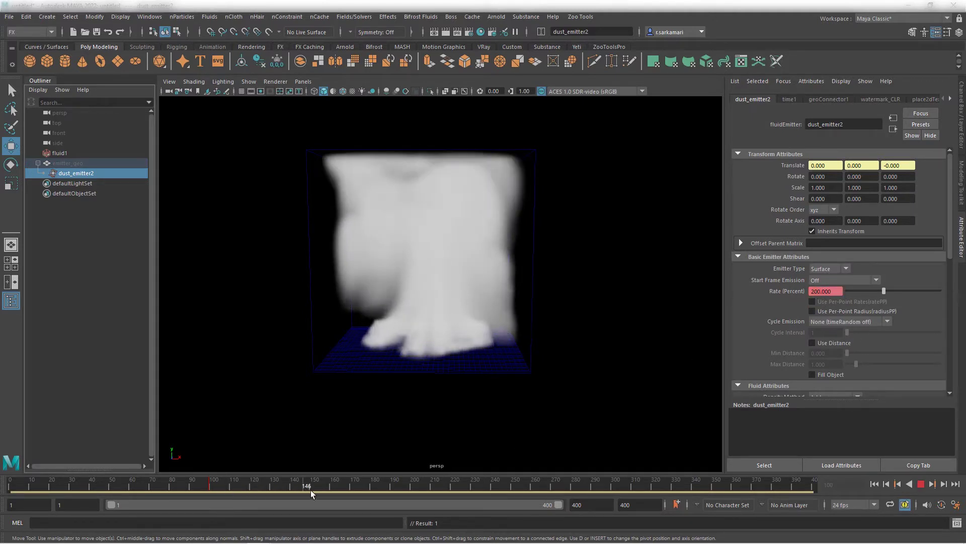
{"action": "double_click", "coordinate": [821, 291]}
{"action": "type", "text": "0"}
{"action": "key", "text": "Return"}
{"action": "right_click", "coordinate": [793, 295]}
{"action": "left_click", "coordinate": [805, 309]}
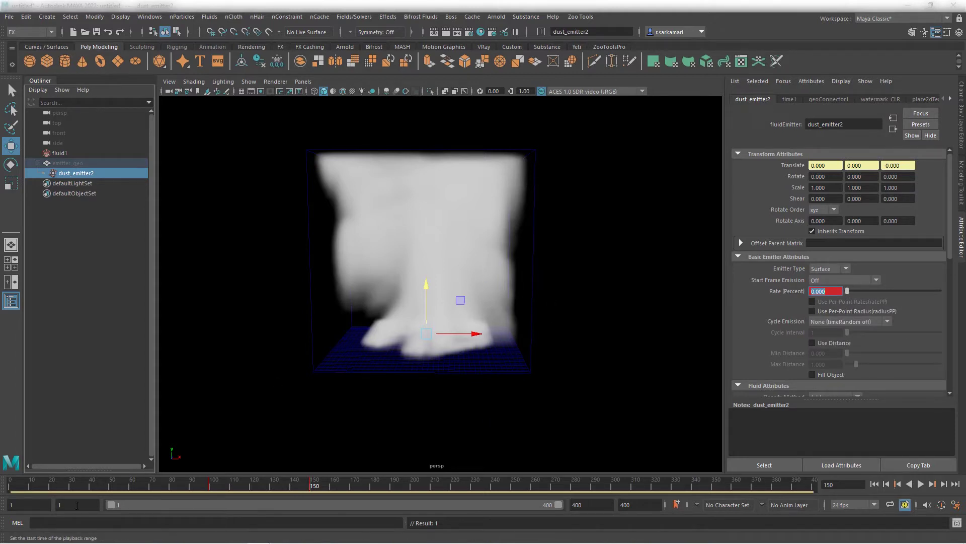
Replay the simulation from the start and stop at frame 251
{"action": "left_click", "coordinate": [874, 484]}
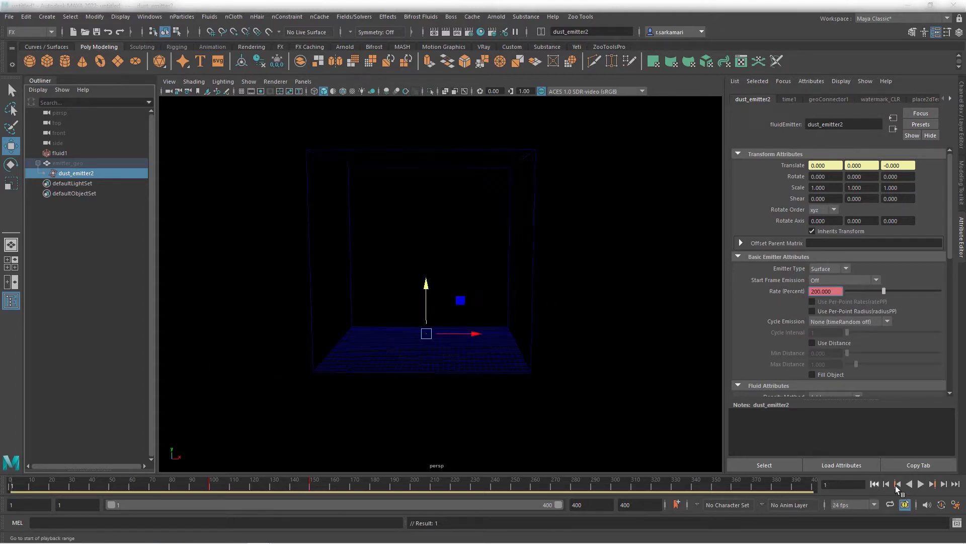
{"action": "left_click", "coordinate": [922, 484]}
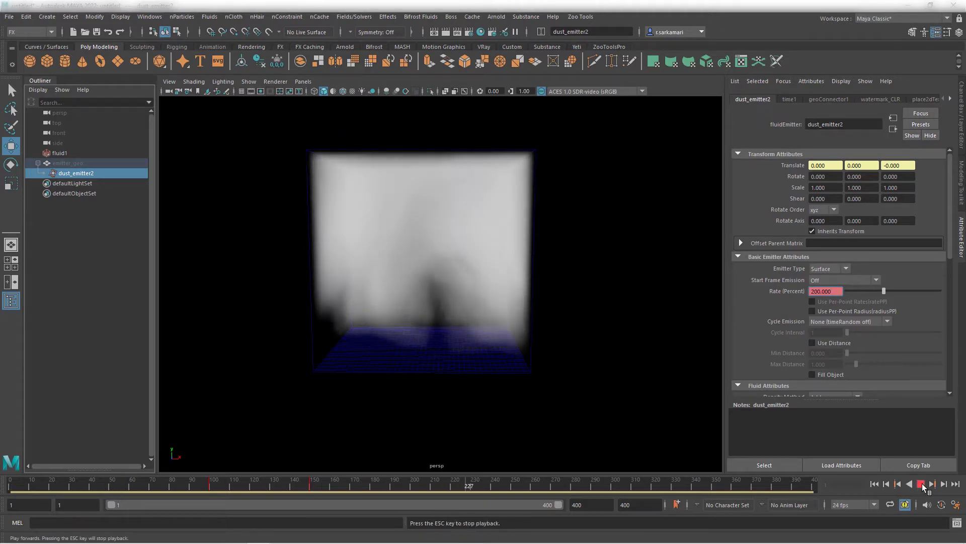
{"action": "left_click", "coordinate": [922, 484]}
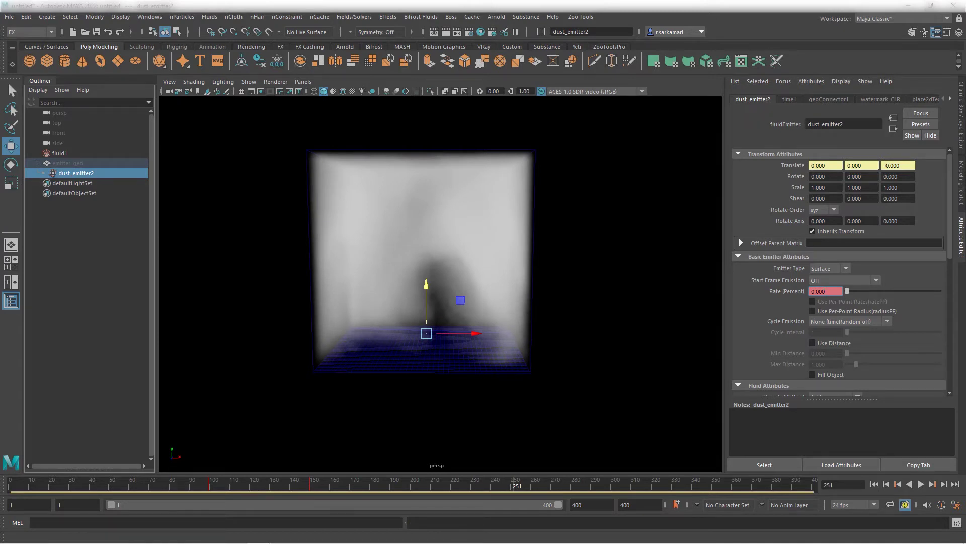
{"action": "scroll", "coordinate": [781, 289], "scroll_direction": "down", "scroll_amount": 6}
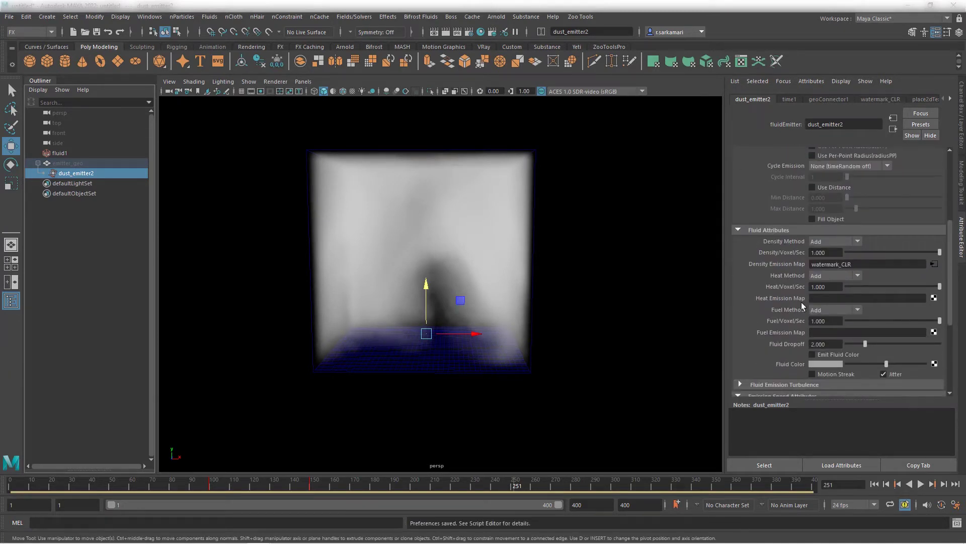
Set dust_emitter2's Density/Voxel/Sec to 2 and replay to frame 93 for a denser cloud
{"action": "left_click", "coordinate": [833, 254]}
{"action": "type", "text": "2"}
{"action": "key", "text": "Return"}
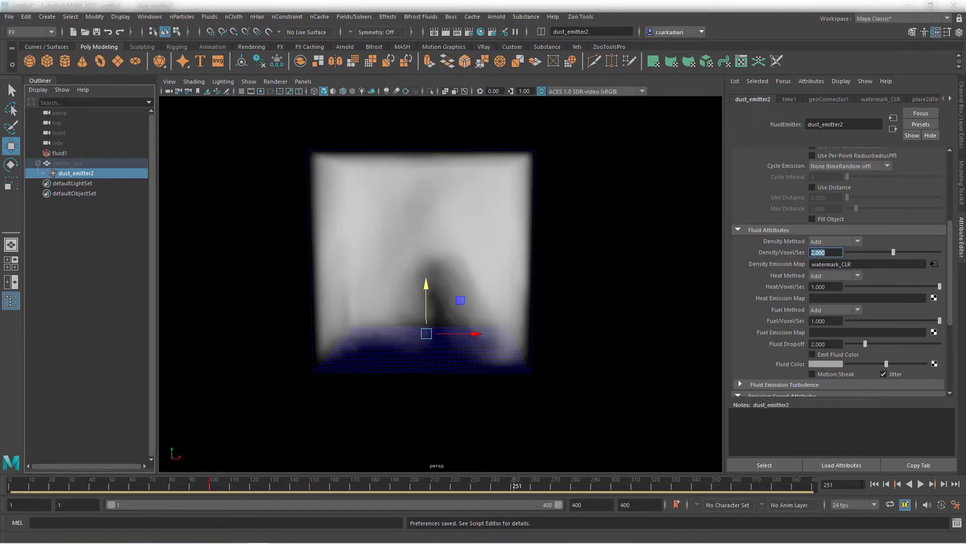
{"action": "left_click", "coordinate": [874, 484]}
{"action": "left_click", "coordinate": [922, 485]}
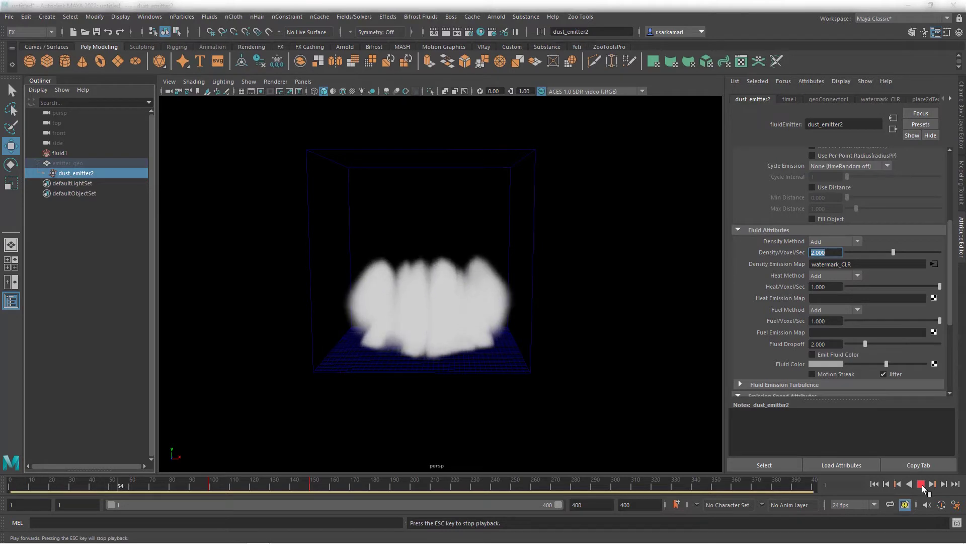
{"action": "left_click", "coordinate": [922, 485]}
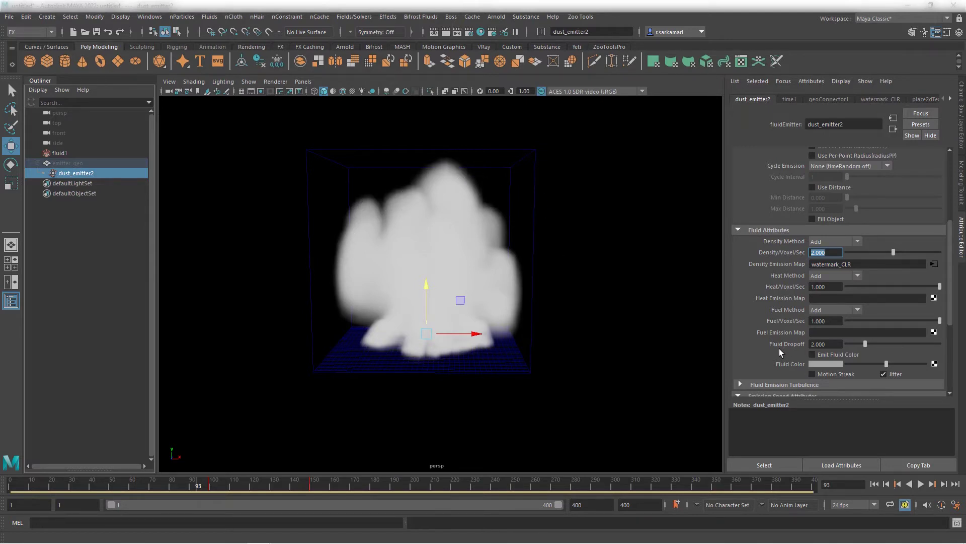
Set dust_emitter2's Fluid Dropoff to 0.05 and replay to frame 104 for a broader cloud
{"action": "left_click", "coordinate": [835, 344]}
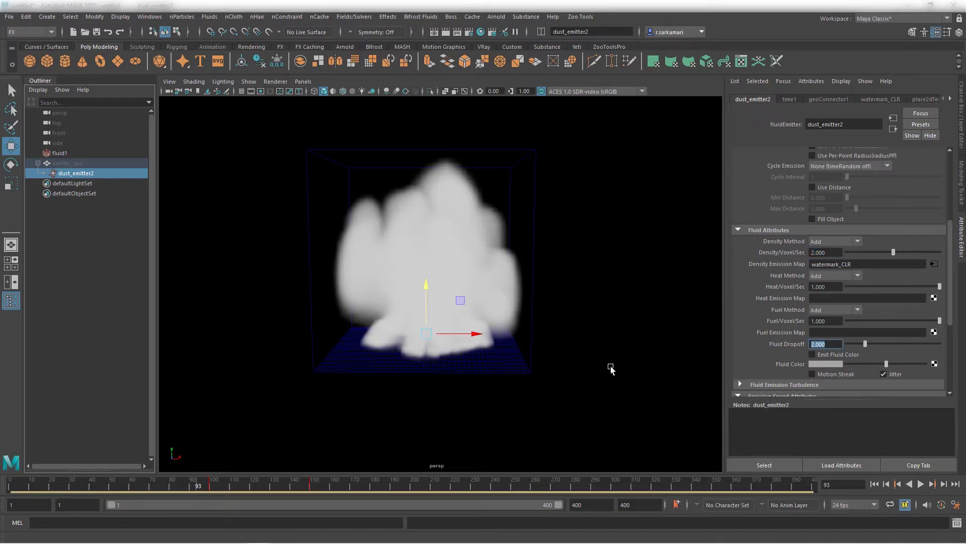
{"action": "type", "text": ".05"}
{"action": "key", "text": "Return"}
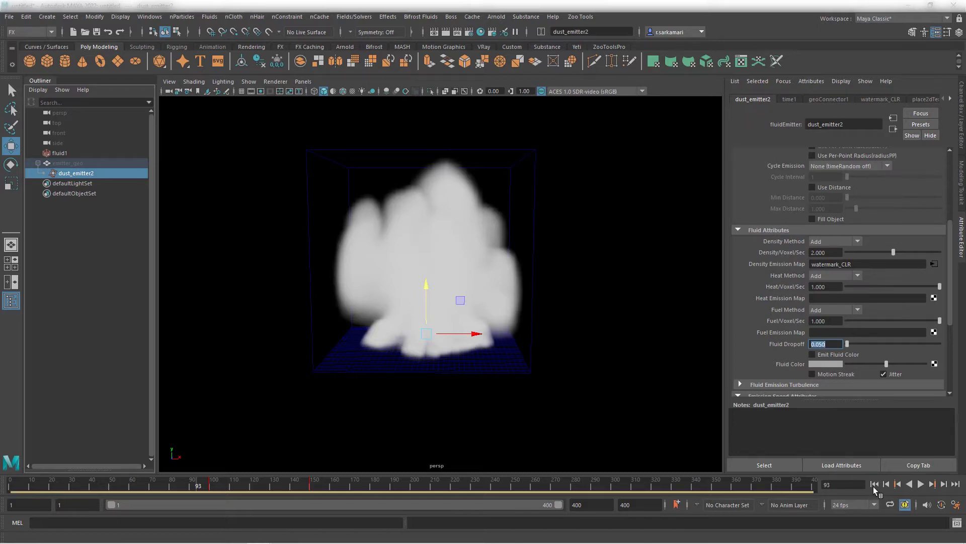
{"action": "left_click", "coordinate": [874, 484]}
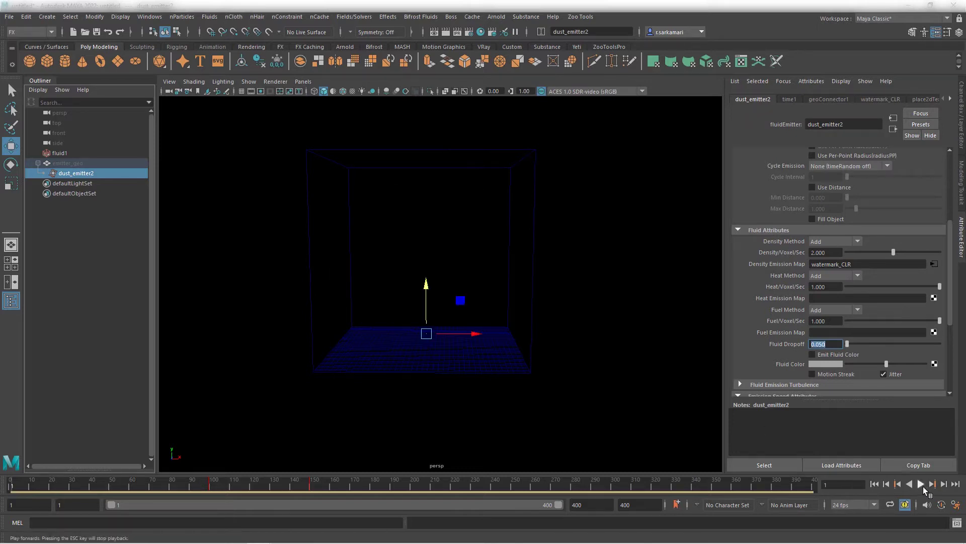
{"action": "left_click", "coordinate": [922, 484]}
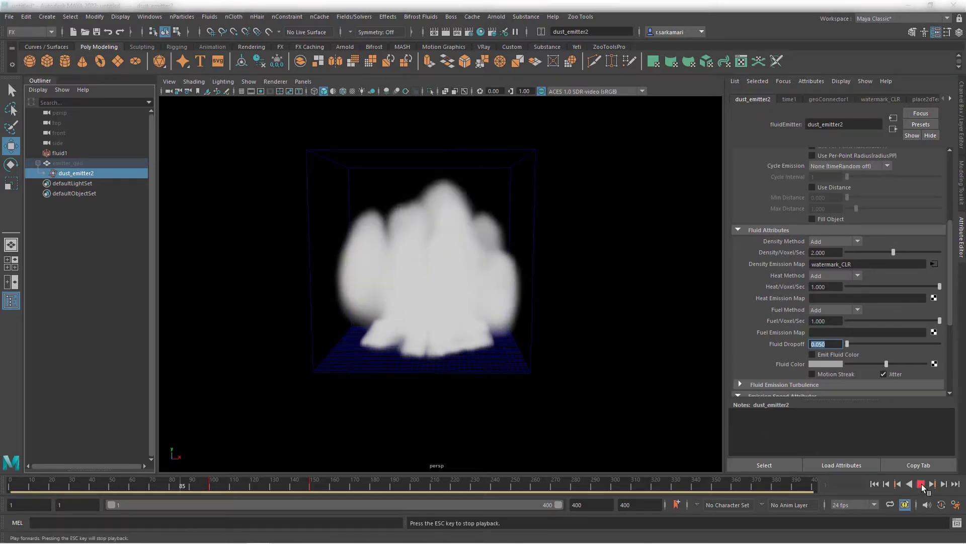
{"action": "left_click", "coordinate": [921, 485]}
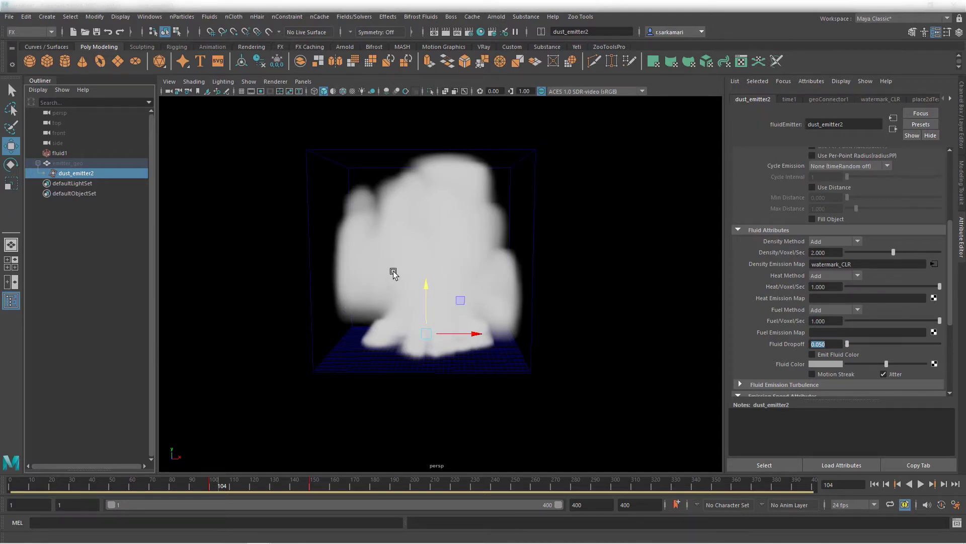
Select fluid1 and set its Base Resolution to 120
{"action": "left_click", "coordinate": [304, 144]}
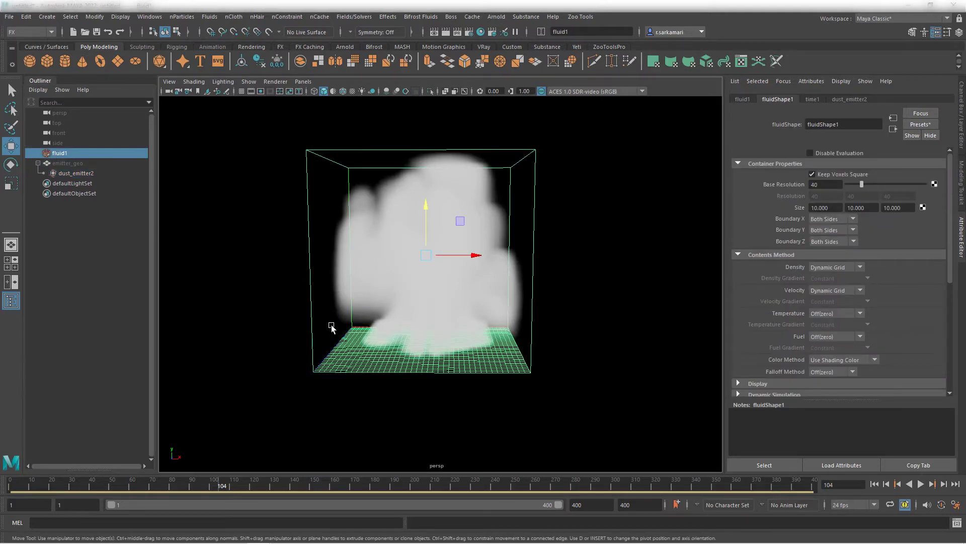
{"action": "double_click", "coordinate": [825, 184]}
{"action": "type", "text": "120"}
{"action": "key", "text": "Return"}
Set the container's Boundary X and Boundary Z to None
{"action": "left_click", "coordinate": [838, 220]}
{"action": "left_click", "coordinate": [823, 243]}
{"action": "left_click", "coordinate": [824, 243]}
{"action": "left_click", "coordinate": [825, 256]}
Enable Auto Resize on the fluid container
{"action": "left_click_drag", "start_coordinate": [949, 263], "coordinate": [950, 329]}
{"action": "left_click", "coordinate": [747, 274]}
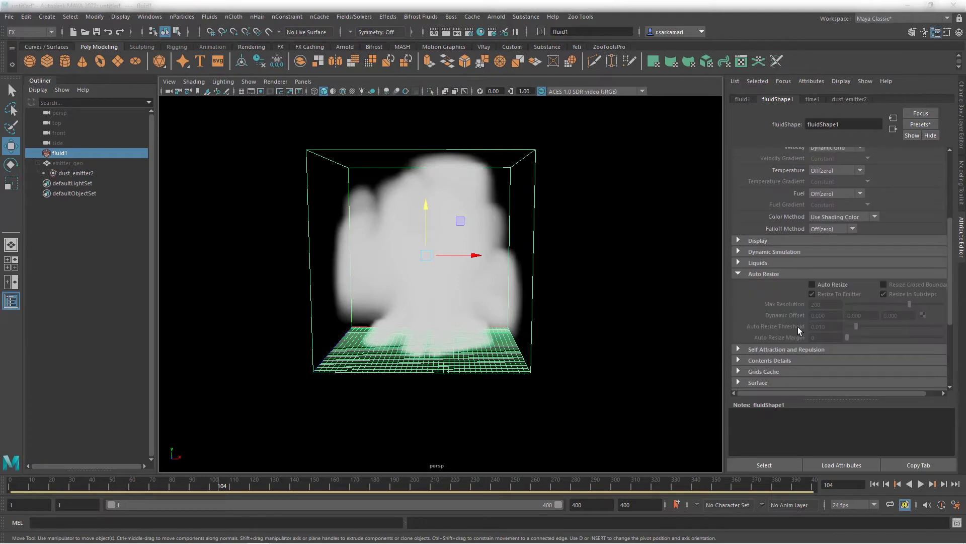
{"action": "left_click", "coordinate": [826, 286]}
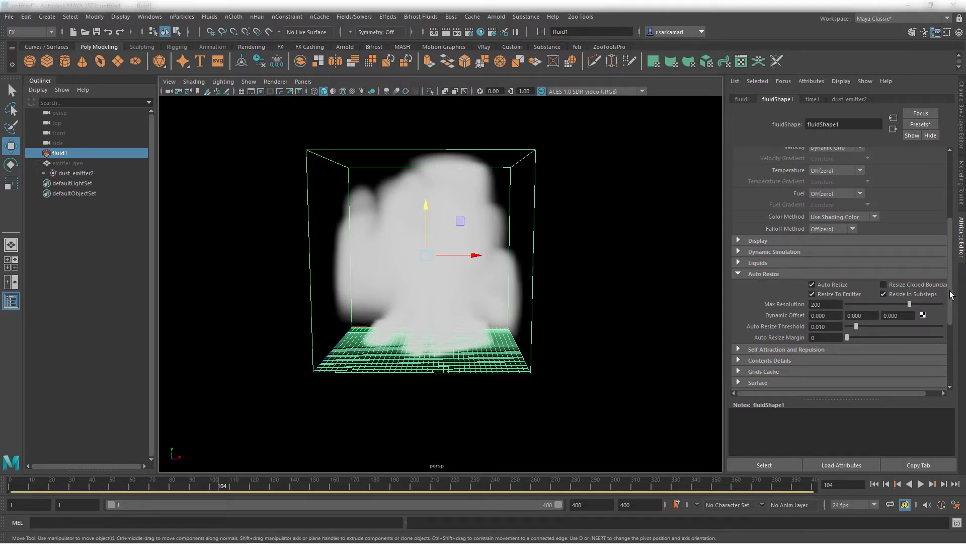
{"action": "left_click_drag", "start_coordinate": [951, 294], "coordinate": [961, 195]}
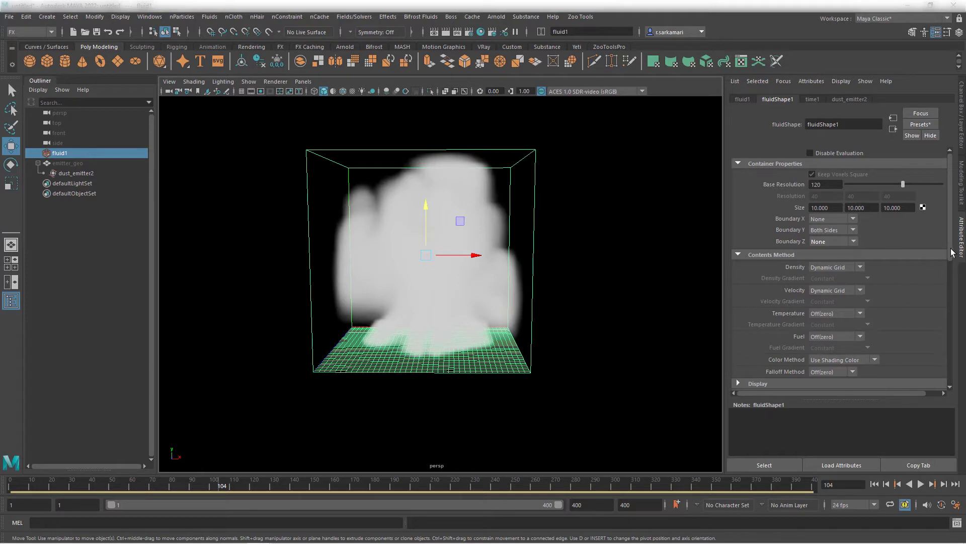
Set fluidShape1's Boundary Draw to Bounding box
{"action": "left_click", "coordinate": [773, 254]}
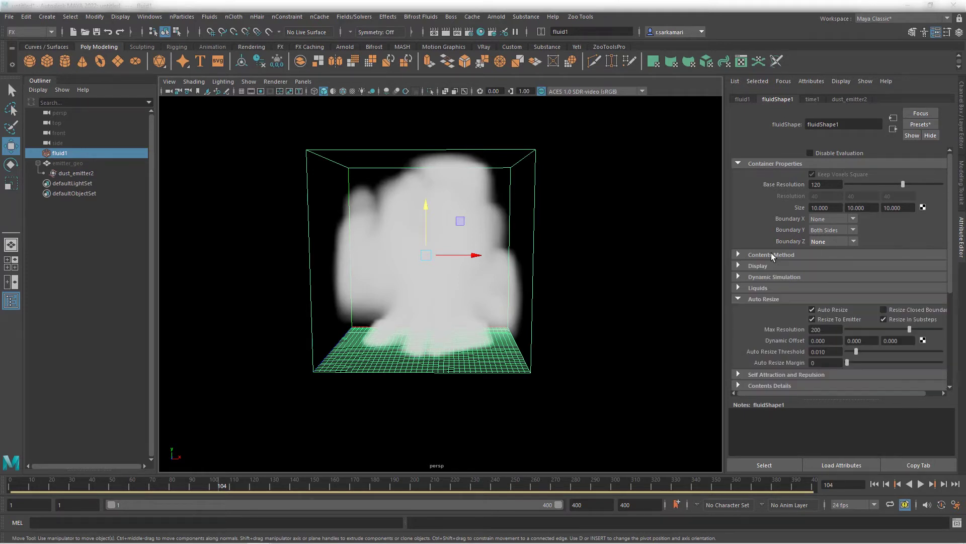
{"action": "left_click", "coordinate": [768, 266]}
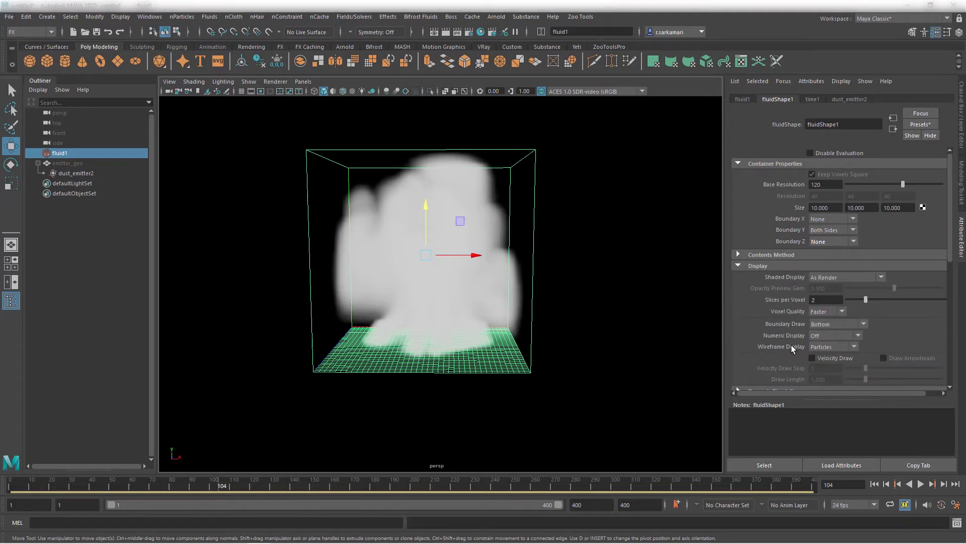
{"action": "left_click", "coordinate": [828, 322]}
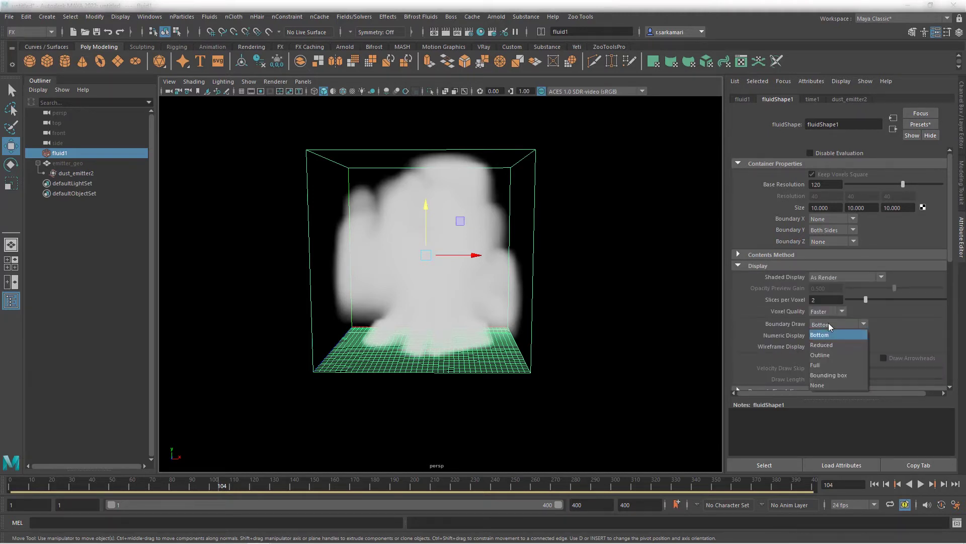
{"action": "left_click", "coordinate": [828, 371]}
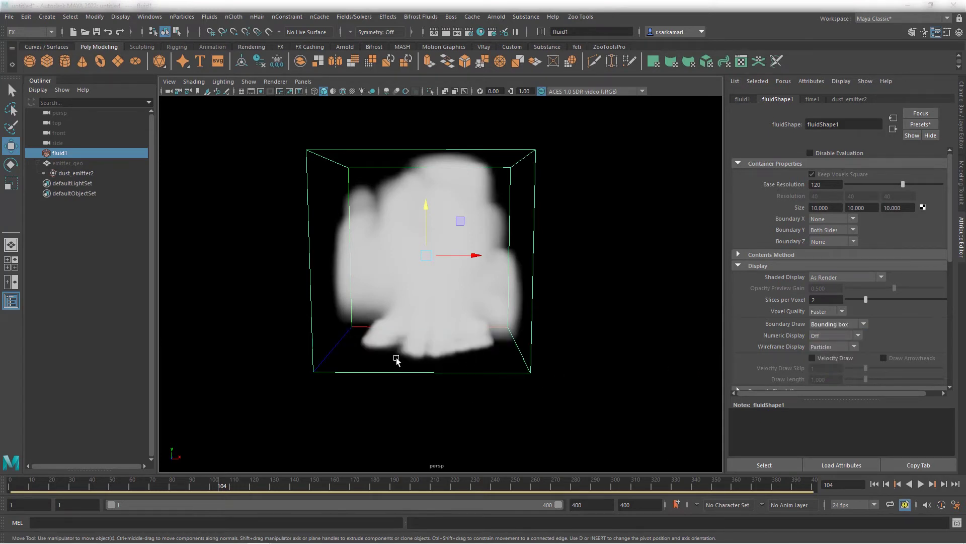
Set the Dynamic Simulation Damp value to 0.001
{"action": "scroll", "coordinate": [946, 306], "scroll_direction": "down", "scroll_amount": 5}
{"action": "scroll", "coordinate": [946, 305], "scroll_direction": "down", "scroll_amount": 3}
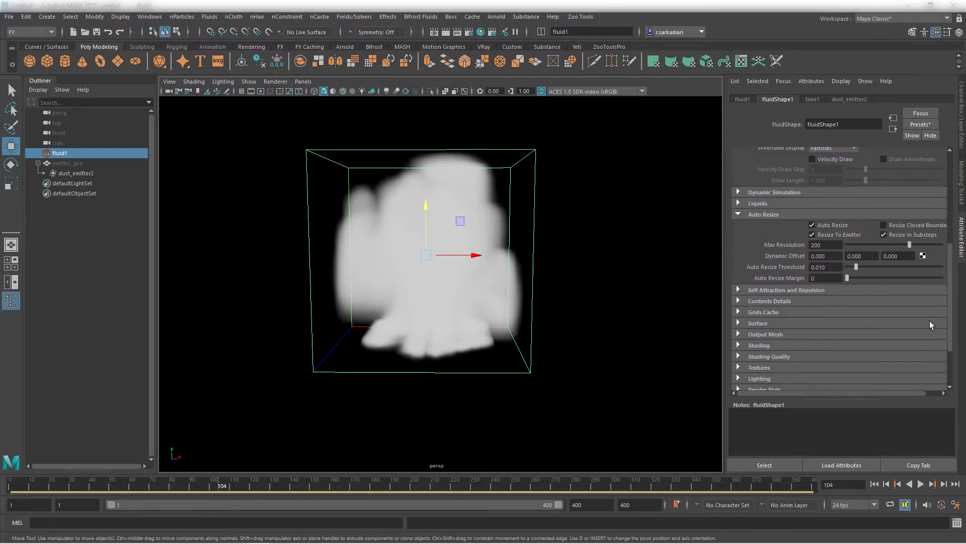
{"action": "left_click", "coordinate": [770, 193]}
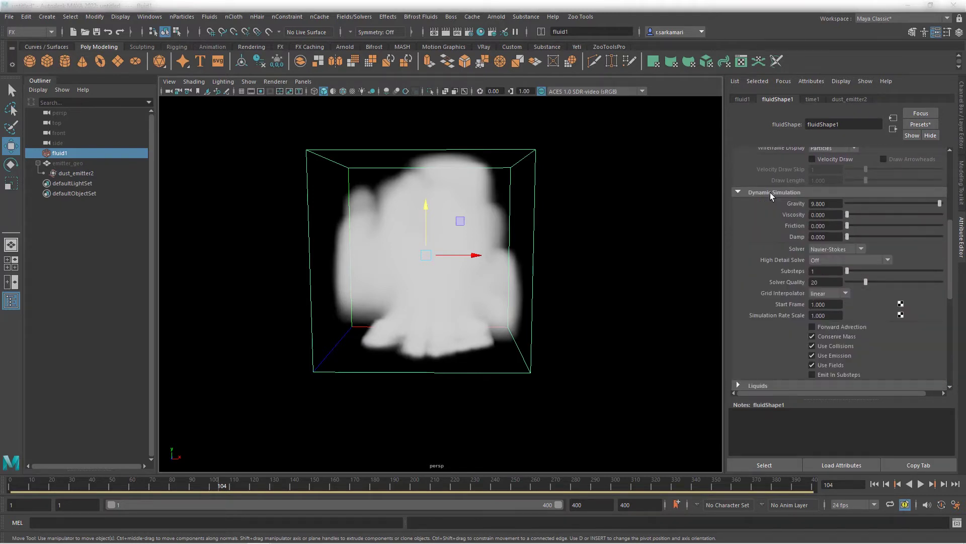
{"action": "left_click", "coordinate": [824, 237]}
{"action": "type", "text": "1"}
{"action": "key", "text": "Return"}
Set the Auto Resize Margin to 1
{"action": "scroll", "coordinate": [950, 231], "scroll_direction": "down", "scroll_amount": 5}
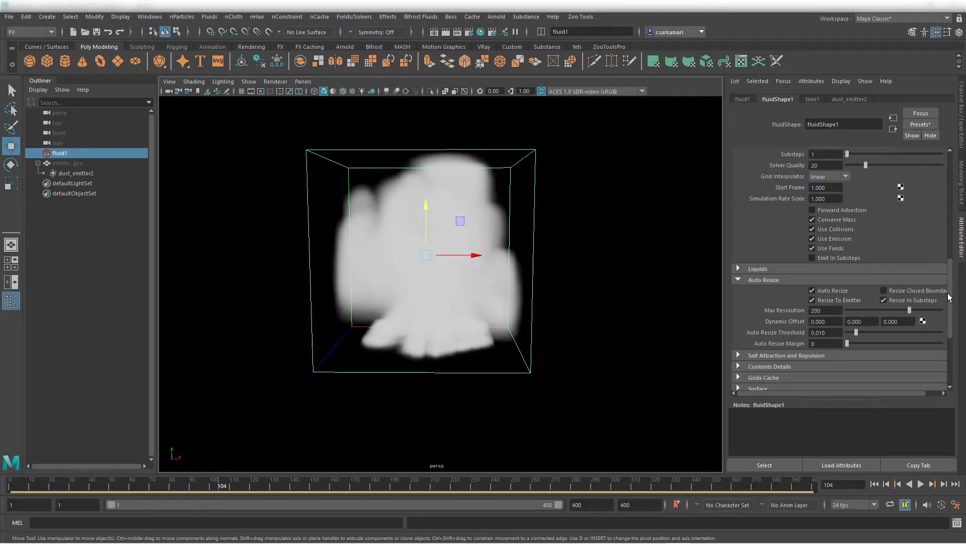
{"action": "scroll", "coordinate": [949, 297], "scroll_direction": "down", "scroll_amount": 3}
{"action": "left_click", "coordinate": [823, 285]}
{"action": "key", "text": "Return"}
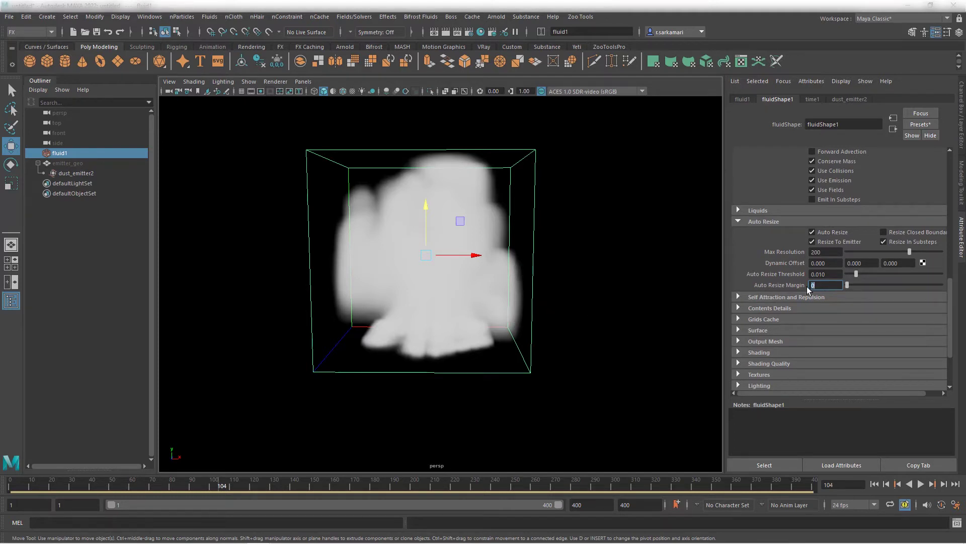
{"action": "left_click", "coordinate": [835, 286]}
{"action": "key", "text": "BackSpace"}
{"action": "type", "text": "1"}
{"action": "key", "text": "Return"}
{"action": "left_click", "coordinate": [763, 222]}
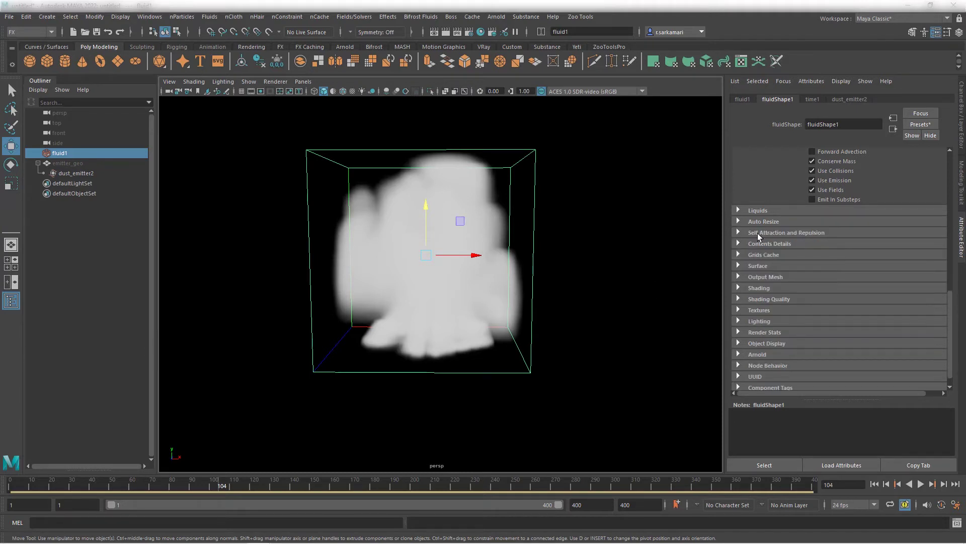
Key the density Dissipation at 0 on frame 200
{"action": "left_click", "coordinate": [768, 243]}
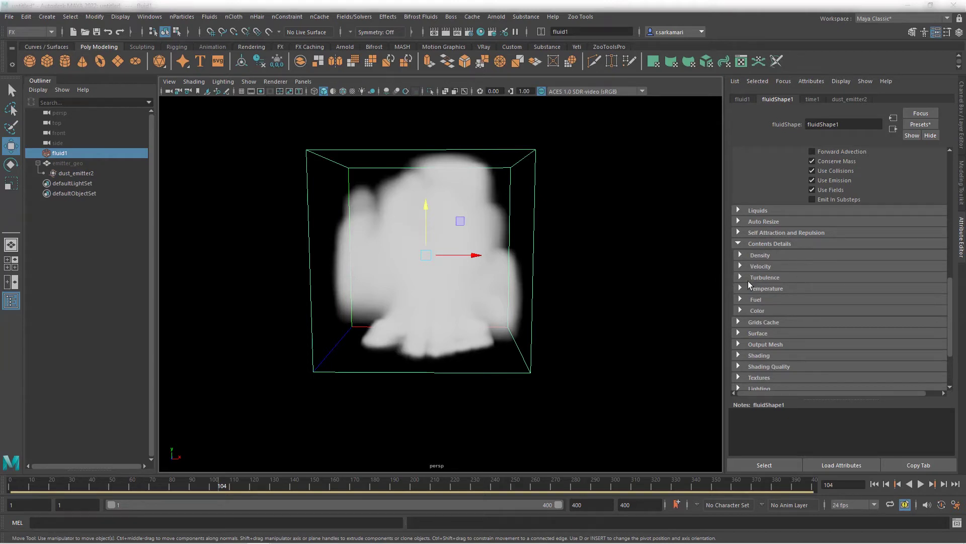
{"action": "left_click", "coordinate": [760, 255]}
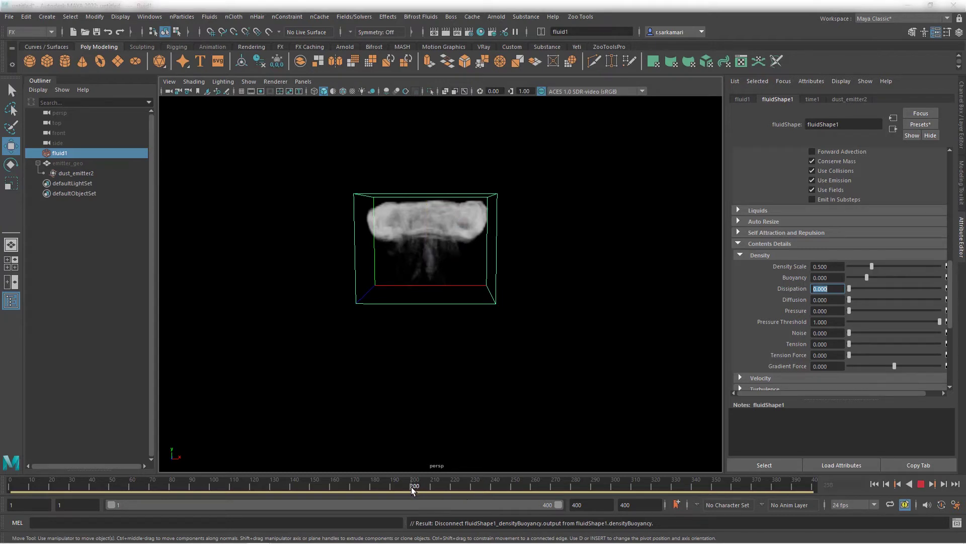
{"action": "key", "text": "Escape"}
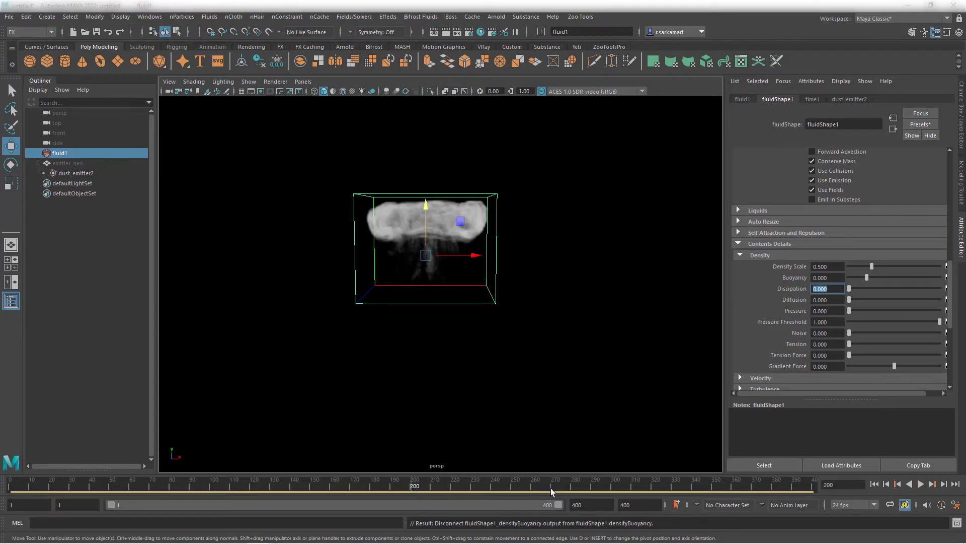
{"action": "right_click", "coordinate": [796, 289]}
{"action": "left_click", "coordinate": [804, 300]}
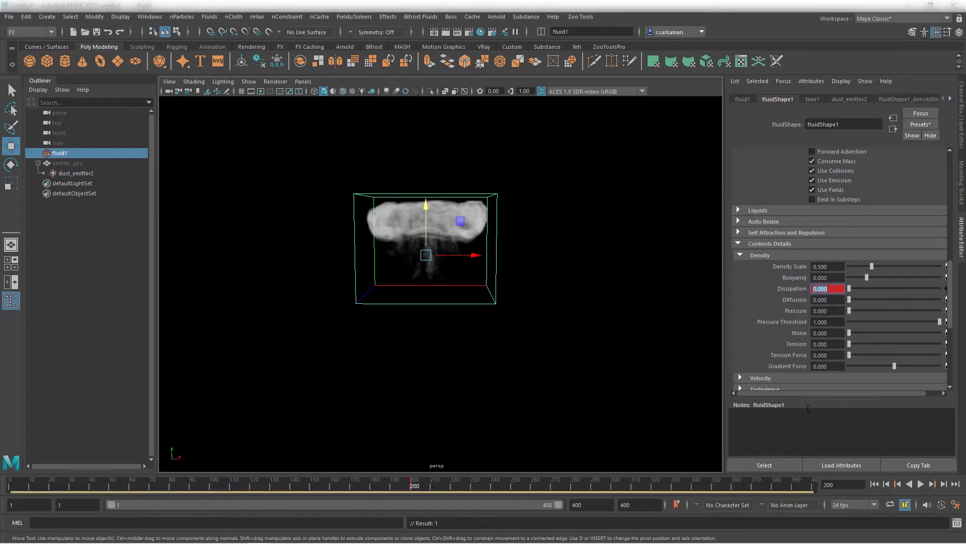
Set density Dissipation to 10 at frame 250 and key it
{"action": "key", "text": "alt+v"}
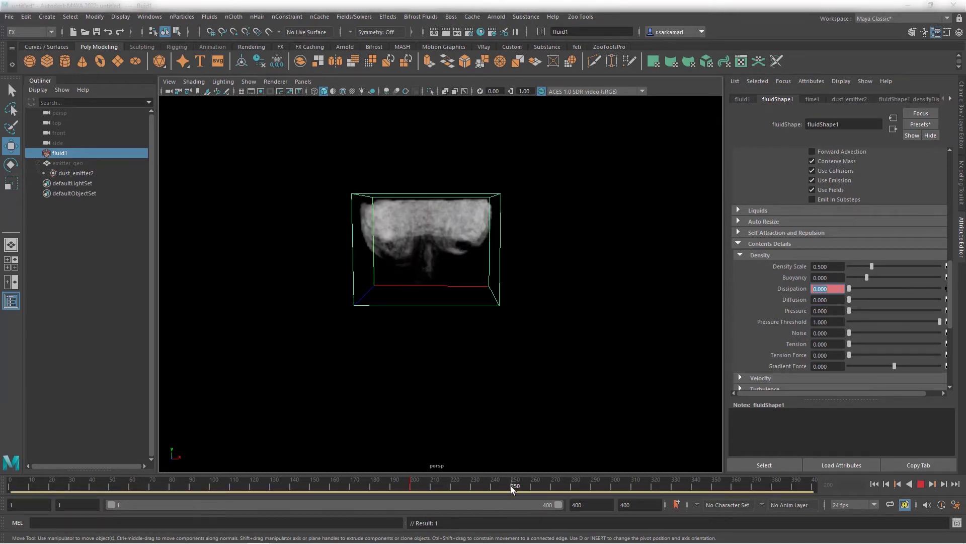
{"action": "key", "text": "Escape"}
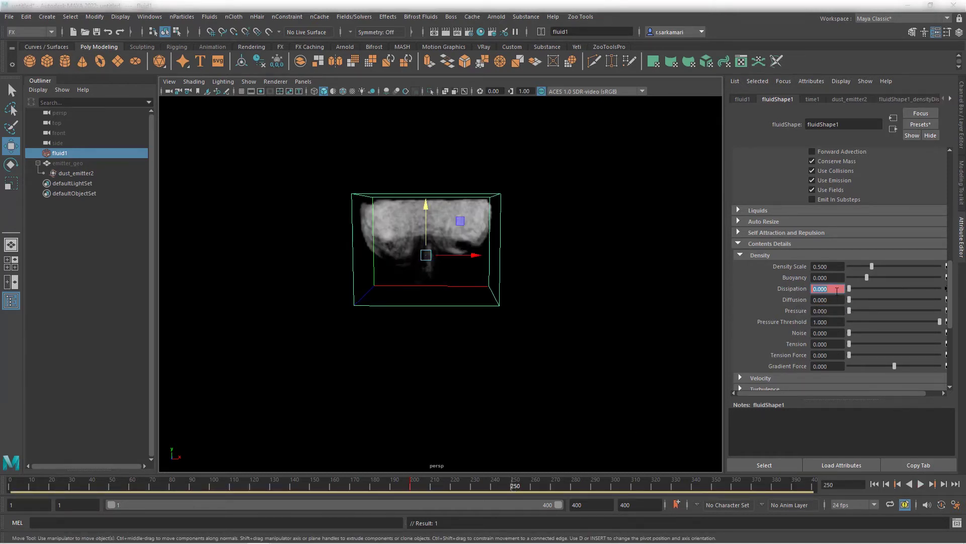
{"action": "type", "text": "10"}
{"action": "key", "text": "Return"}
{"action": "right_click", "coordinate": [792, 291]}
{"action": "left_click", "coordinate": [801, 307]}
Replay the simulation from frame 1 and stop at frame 68, showing the intact KS logo dust
{"action": "left_click_drag", "start_coordinate": [327, 221], "coordinate": [328, 295], "text": "alt"}
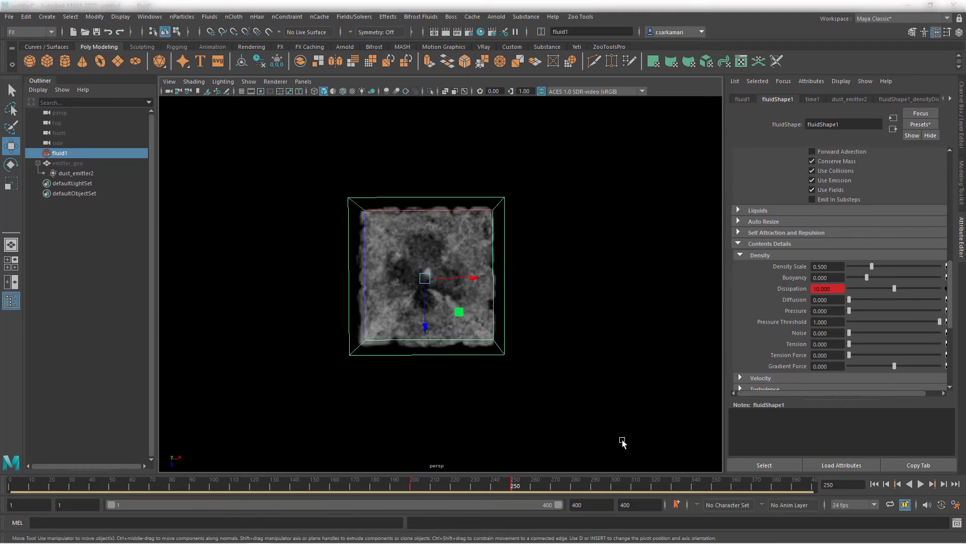
{"action": "left_click", "coordinate": [875, 484]}
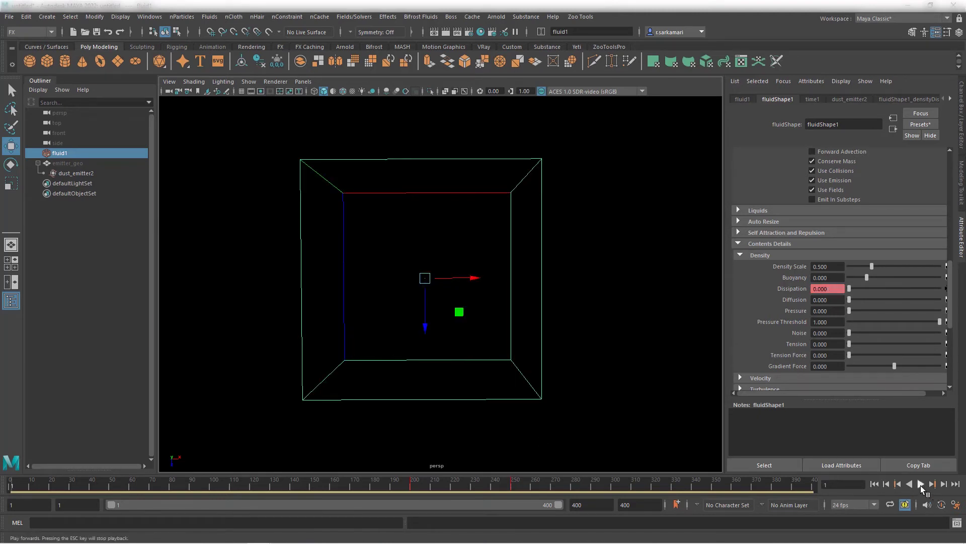
{"action": "scroll", "coordinate": [690, 413], "scroll_direction": "up", "scroll_amount": 3}
{"action": "scroll", "coordinate": [692, 410], "scroll_direction": "up", "scroll_amount": 4}
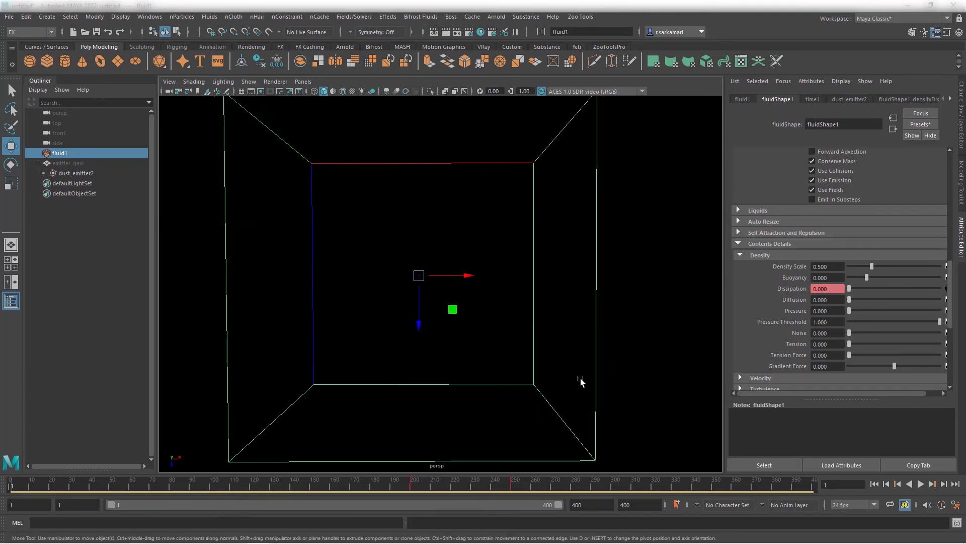
{"action": "left_click", "coordinate": [919, 484]}
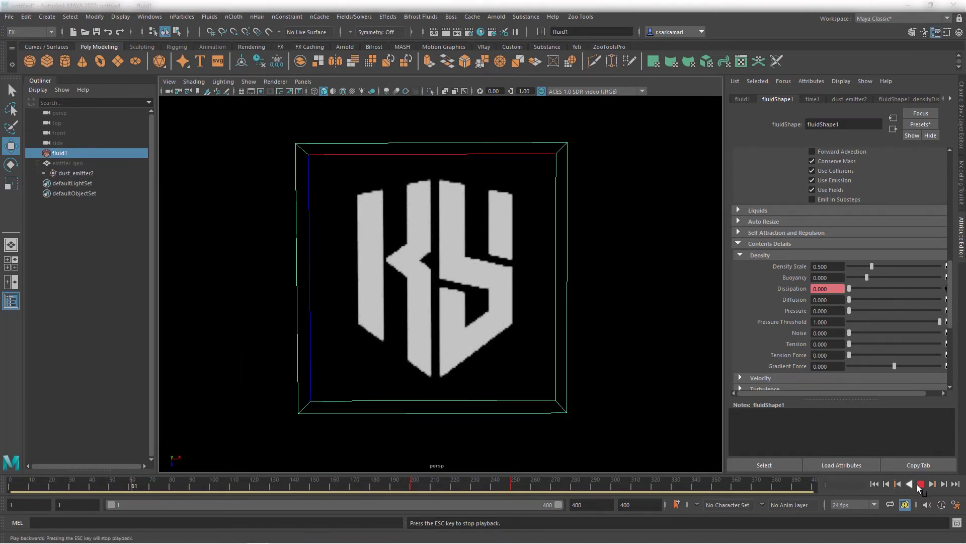
{"action": "key", "text": "Escape"}
{"action": "mouse_move", "coordinate": [553, 358]}
{"action": "left_mouse_down", "text": "alt"}
{"action": "mouse_move", "coordinate": [539, 287]}
{"action": "mouse_move", "coordinate": [513, 349]}
{"action": "mouse_move", "coordinate": [561, 339]}
{"action": "mouse_move", "coordinate": [551, 354]}
{"action": "left_mouse_up", "text": "alt"}
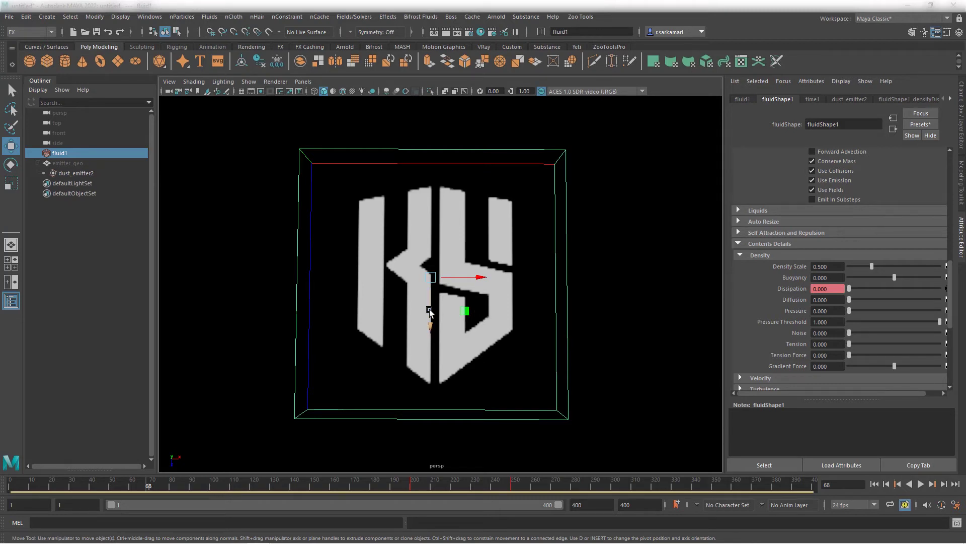
Set fluidShape1's Velocity Swirl to 6.000 and return the simulation to frame 1
{"action": "scroll", "coordinate": [952, 290], "scroll_direction": "down", "scroll_amount": 2}
{"action": "scroll", "coordinate": [952, 291], "scroll_direction": "down", "scroll_amount": 4}
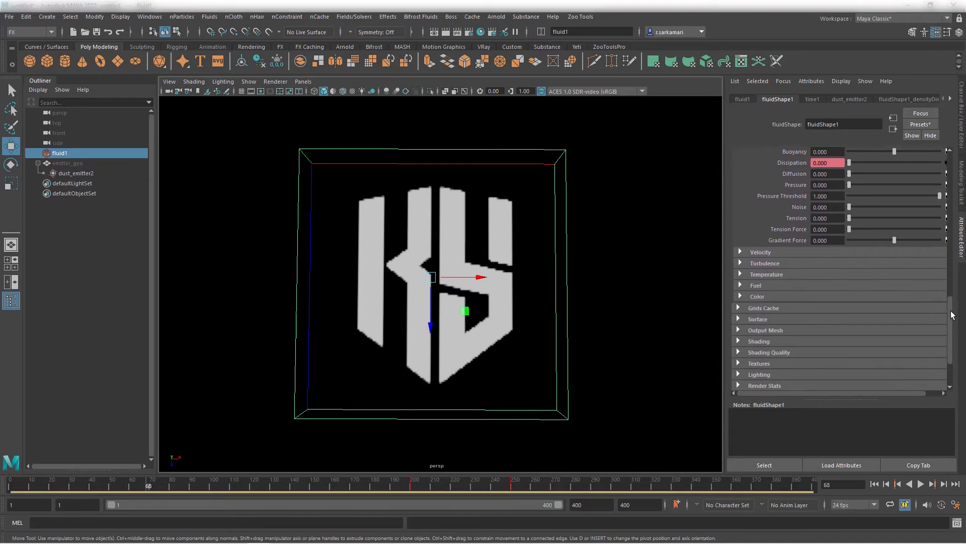
{"action": "left_click", "coordinate": [774, 251]}
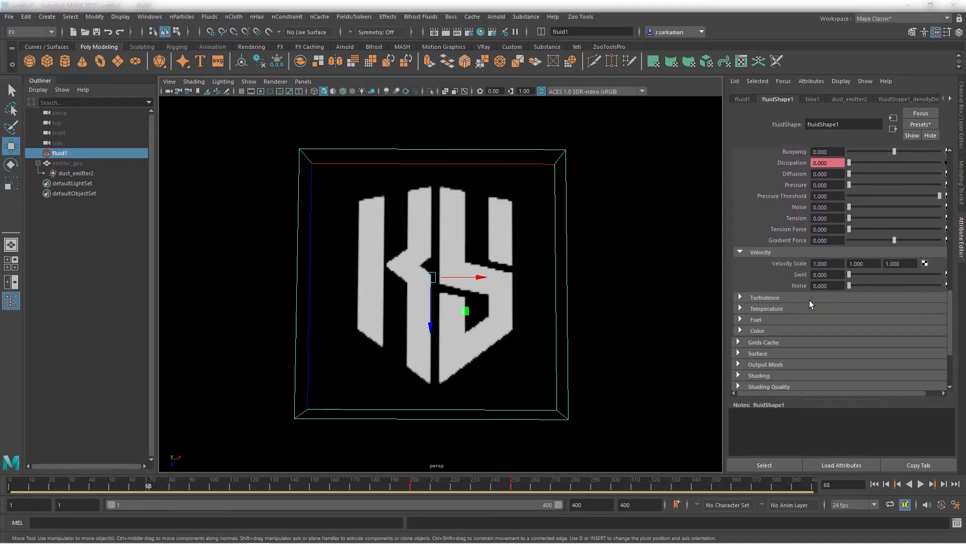
{"action": "double_click", "coordinate": [826, 275]}
{"action": "type", "text": "6"}
{"action": "key", "text": "Return"}
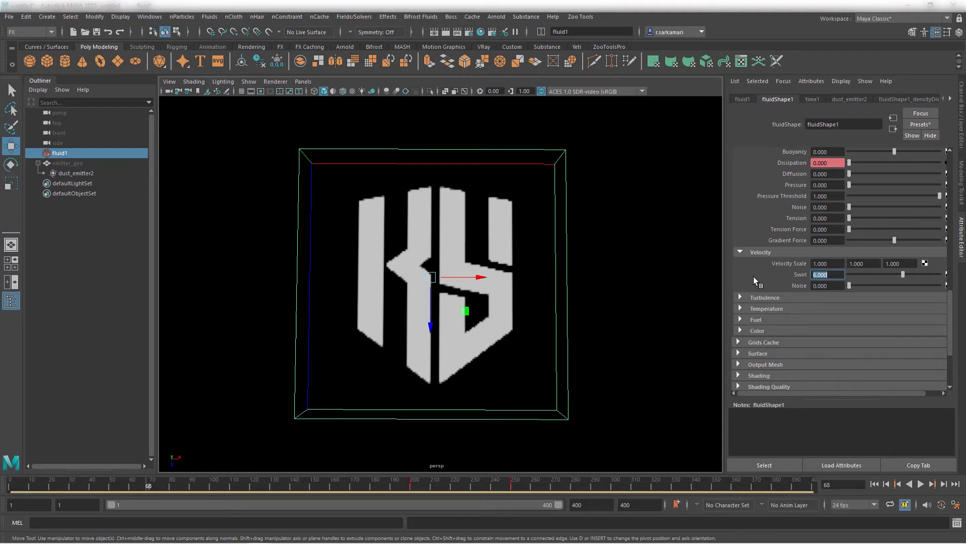
{"action": "left_click", "coordinate": [874, 484]}
{"action": "scroll", "coordinate": [384, 309], "scroll_direction": "up", "scroll_amount": 3}
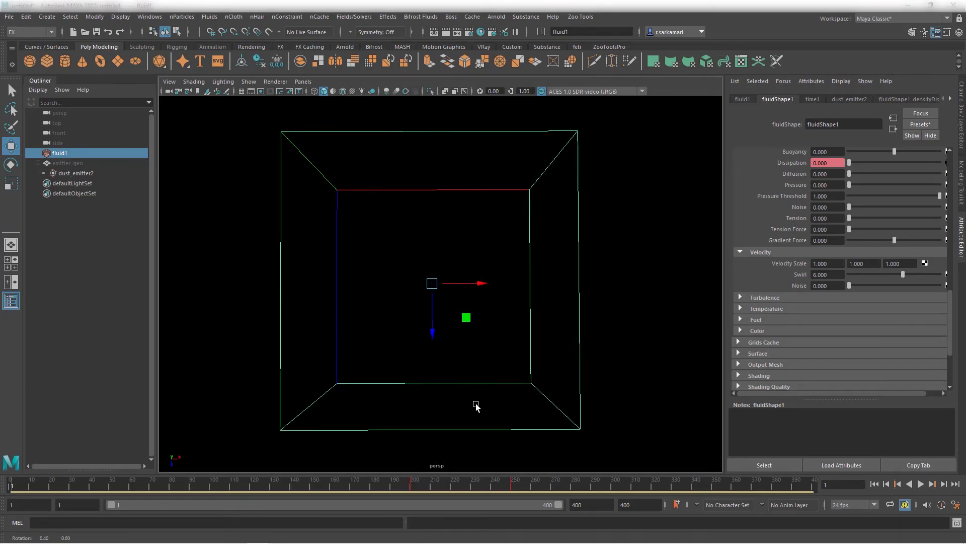
Create turbulenceField1 on the fluid with Magnitude 5, then play back to watch the KS logo waver
{"action": "left_click", "coordinate": [348, 17]}
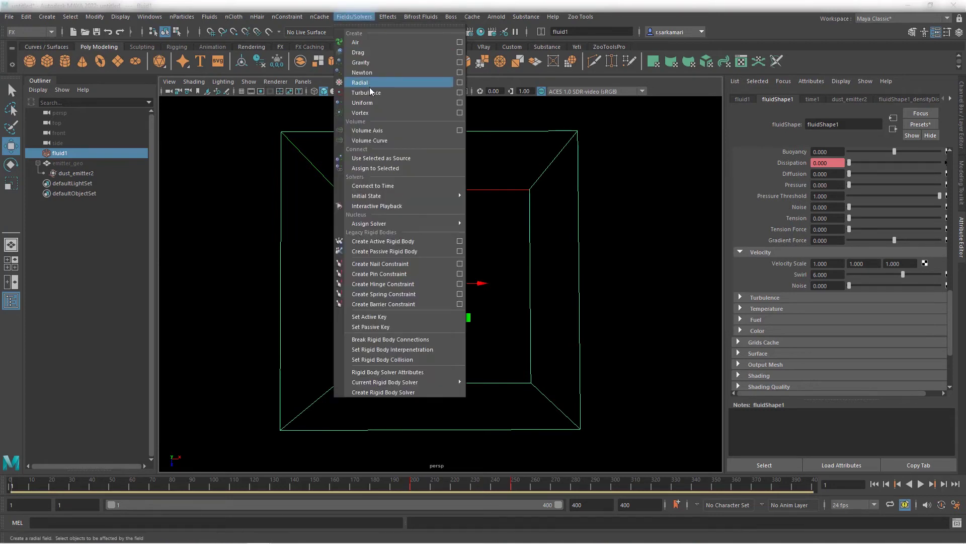
{"action": "left_click", "coordinate": [459, 93]}
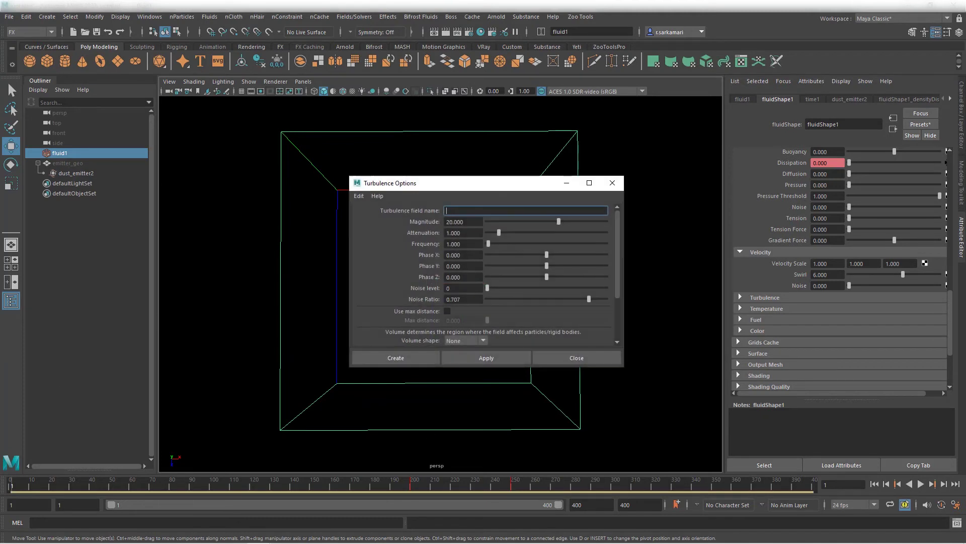
{"action": "double_click", "coordinate": [455, 221]}
{"action": "type", "text": "5"}
{"action": "key", "text": "Return"}
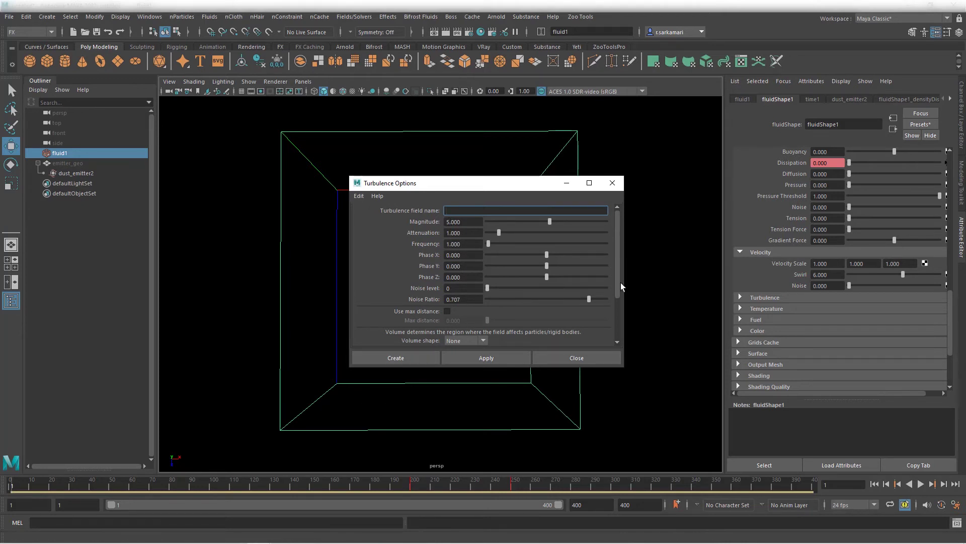
{"action": "left_click", "coordinate": [403, 357]}
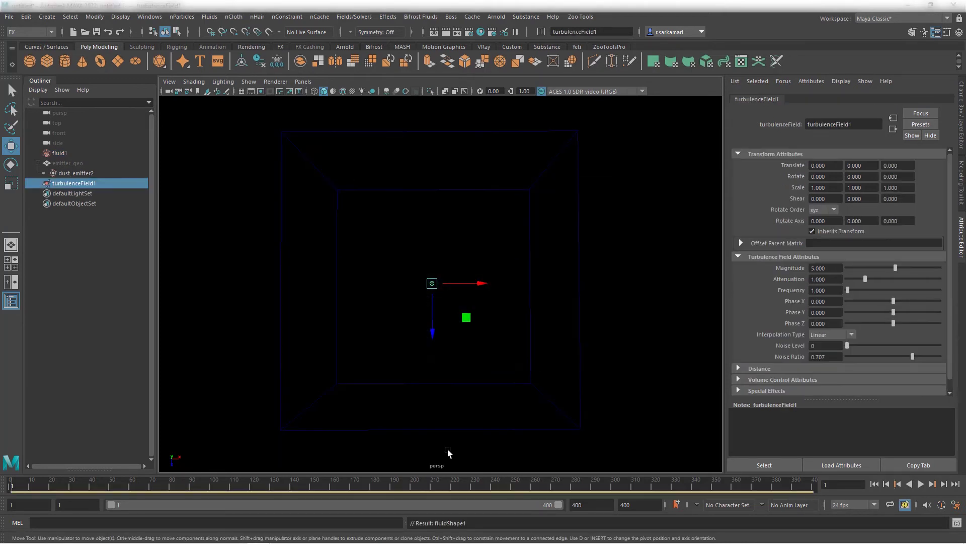
{"action": "left_click", "coordinate": [922, 485]}
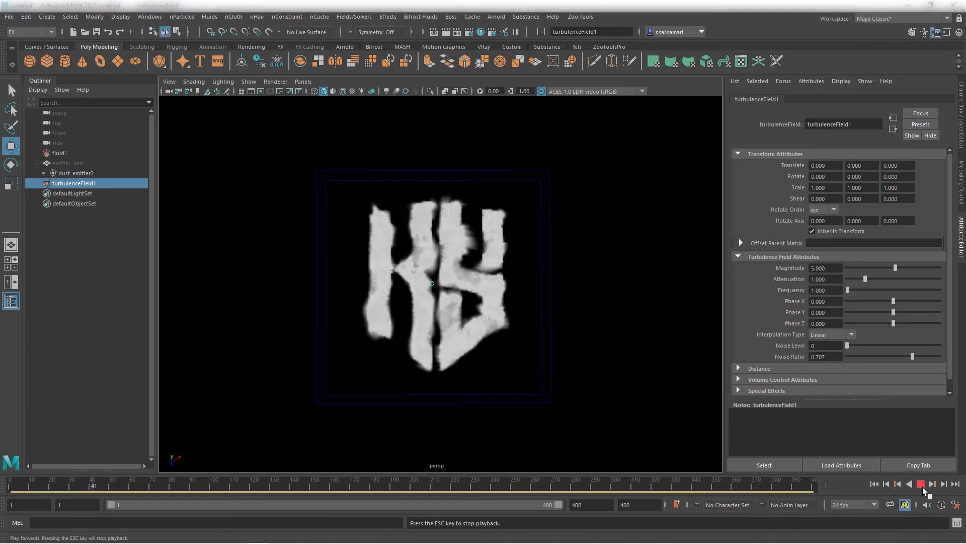
Stop playback and set a key on the turbulence Magnitude at 0 on frame 25
{"action": "key", "text": "Escape"}
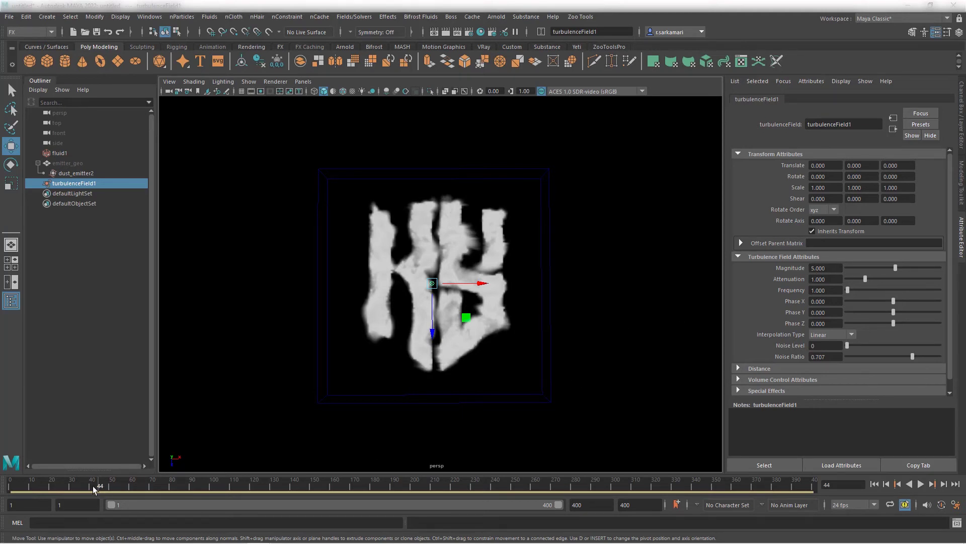
{"action": "left_click_drag", "start_coordinate": [85, 488], "coordinate": [60, 491]}
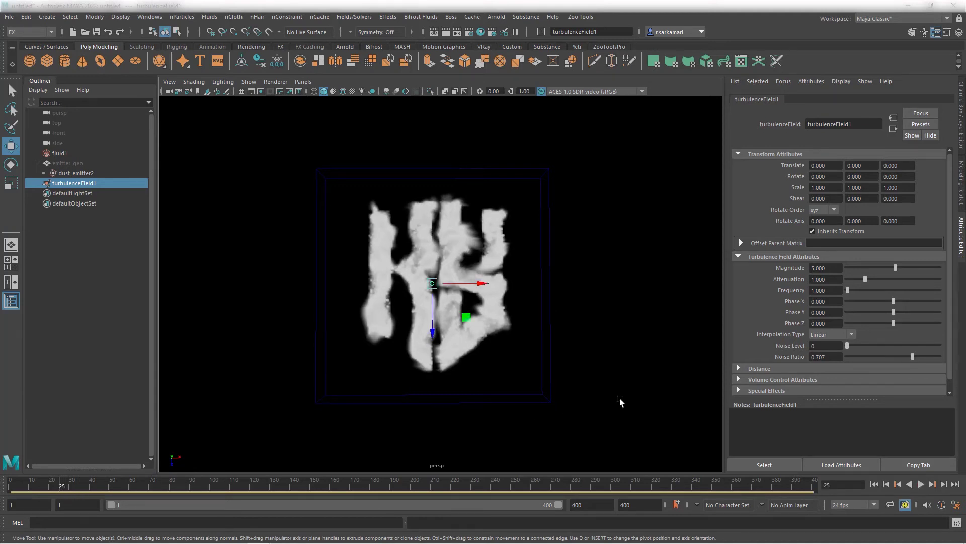
{"action": "right_click", "coordinate": [789, 266]}
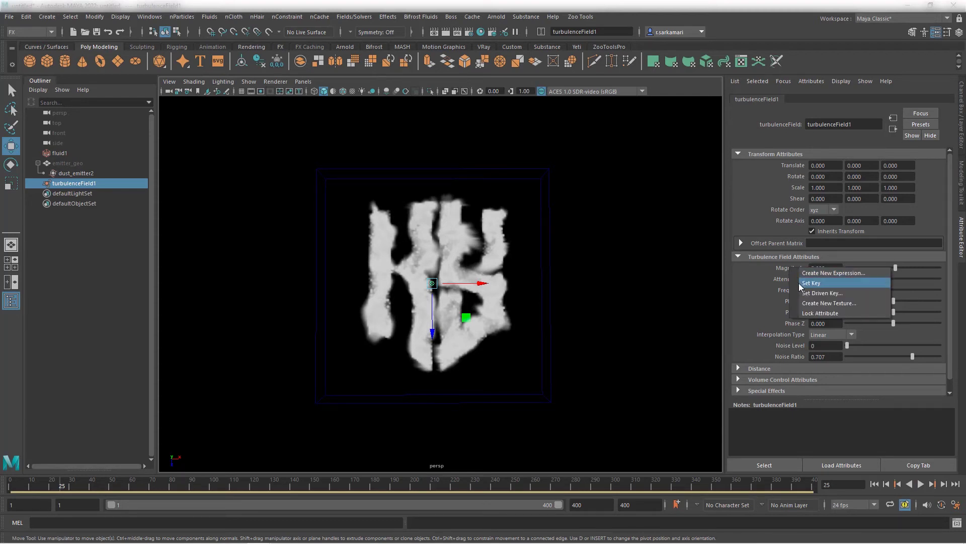
{"action": "left_click", "coordinate": [781, 278]}
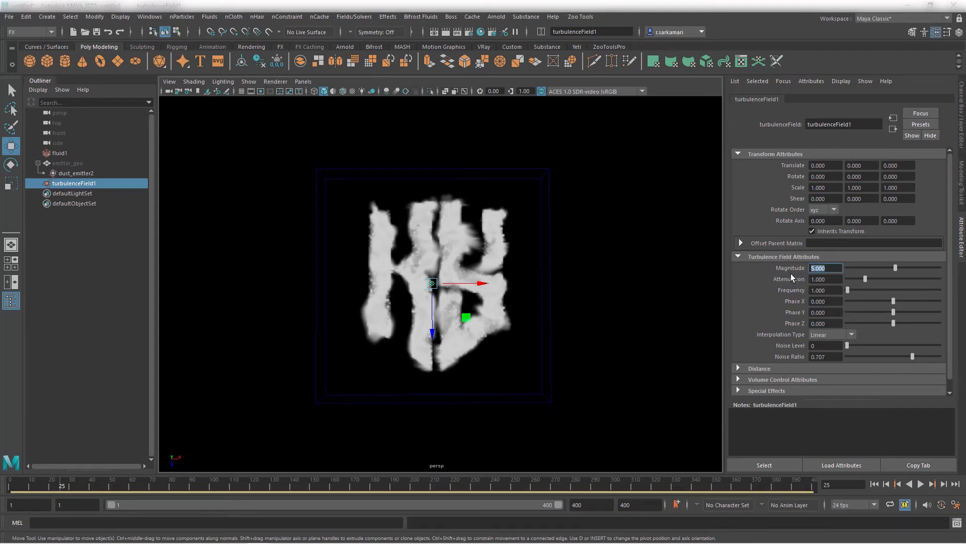
{"action": "right_click", "coordinate": [797, 277]}
{"action": "left_click", "coordinate": [803, 284]}
Key the turbulence Magnitude at 80 on frame 50, then replay the simulation from frame 1
{"action": "left_click_drag", "start_coordinate": [76, 489], "coordinate": [111, 491]}
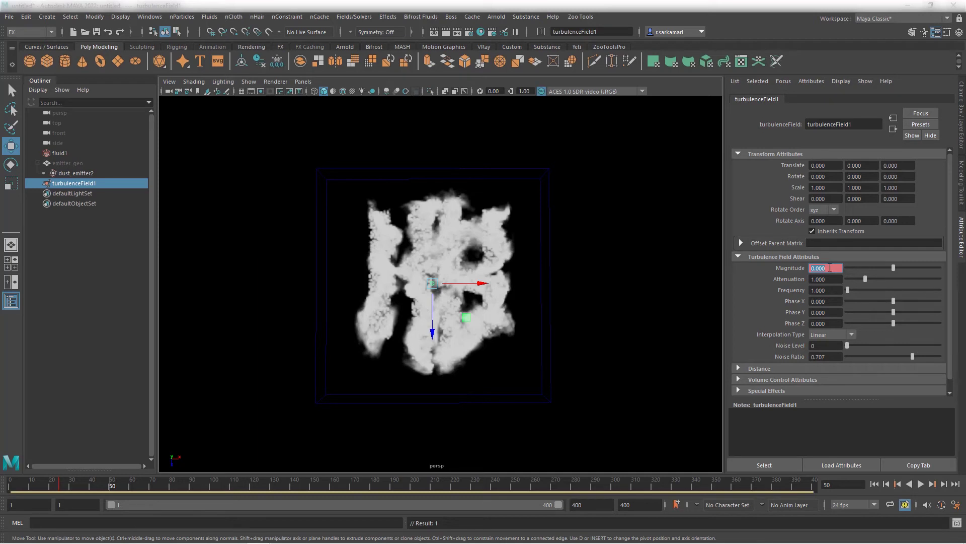
{"action": "type", "text": "80"}
{"action": "key", "text": "Return"}
{"action": "right_click", "coordinate": [793, 267]}
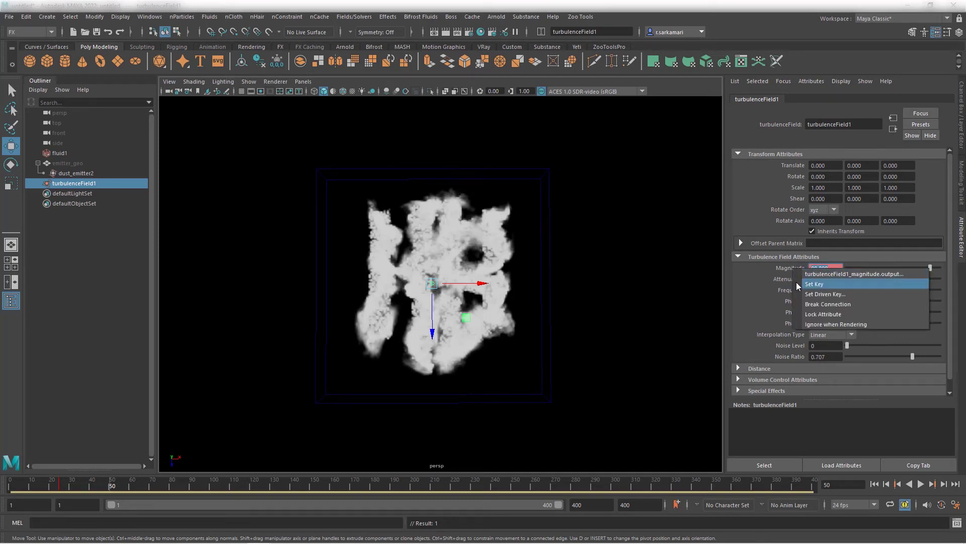
{"action": "left_click", "coordinate": [805, 284]}
{"action": "left_click", "coordinate": [875, 484]}
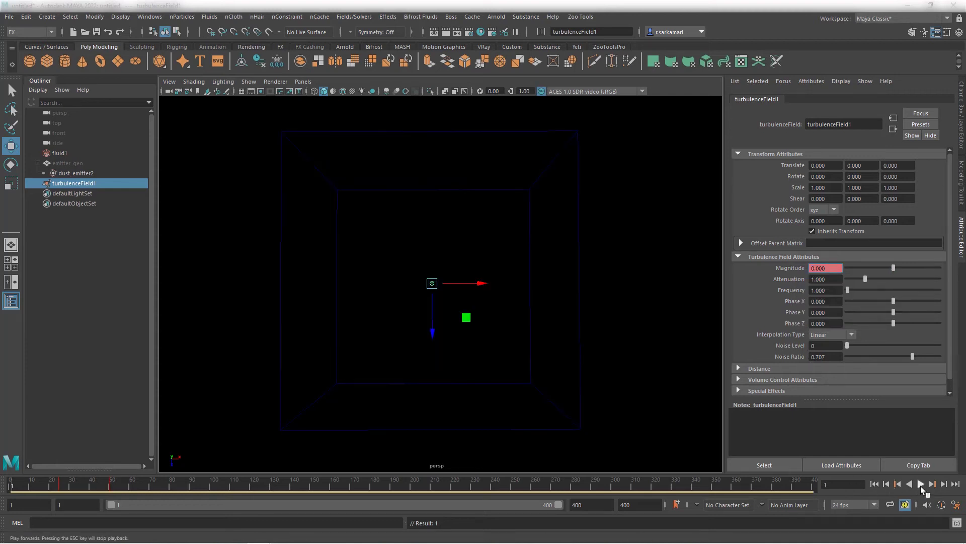
{"action": "left_click", "coordinate": [920, 484]}
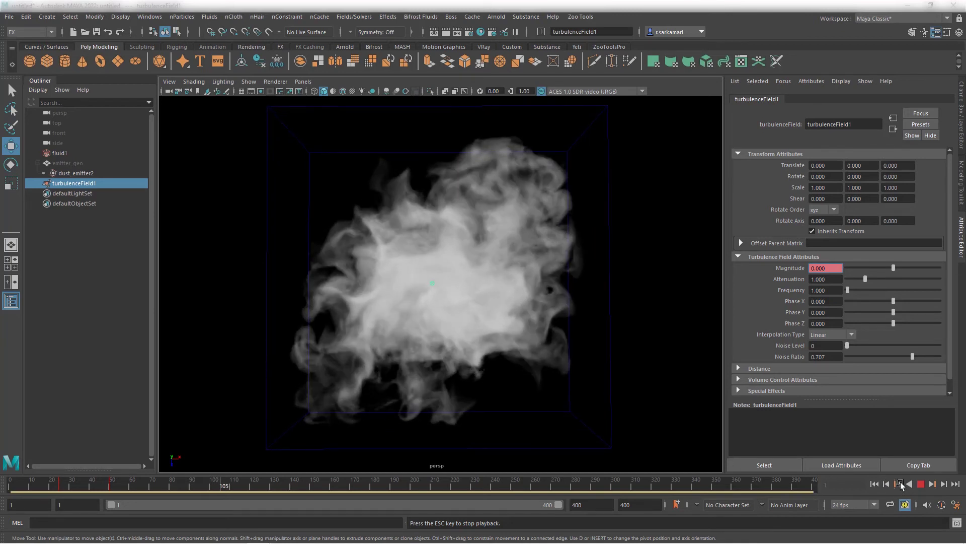
Stop playback, rewind to frame 1, and create a new Maya Fluid nCache for fluidShape1
{"action": "key", "text": "Escape"}
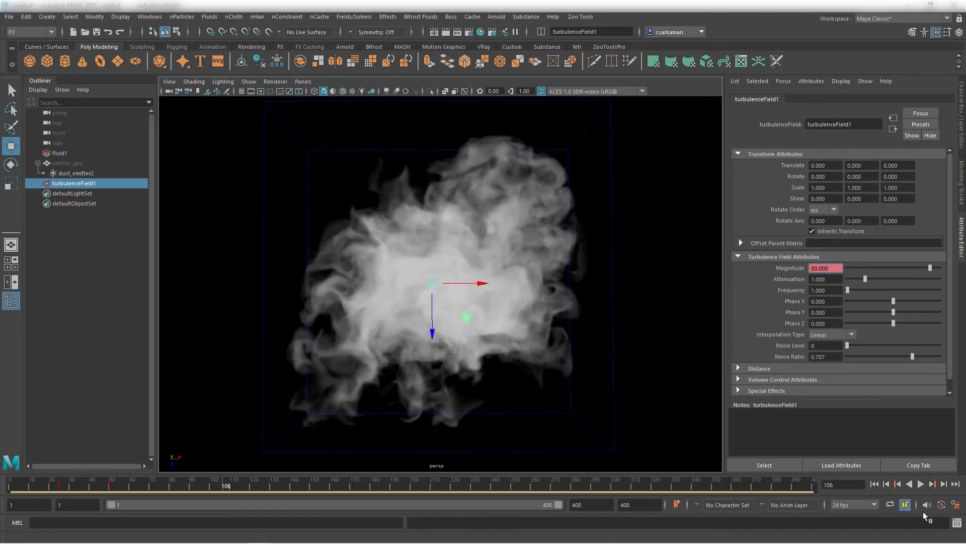
{"action": "left_click", "coordinate": [874, 484]}
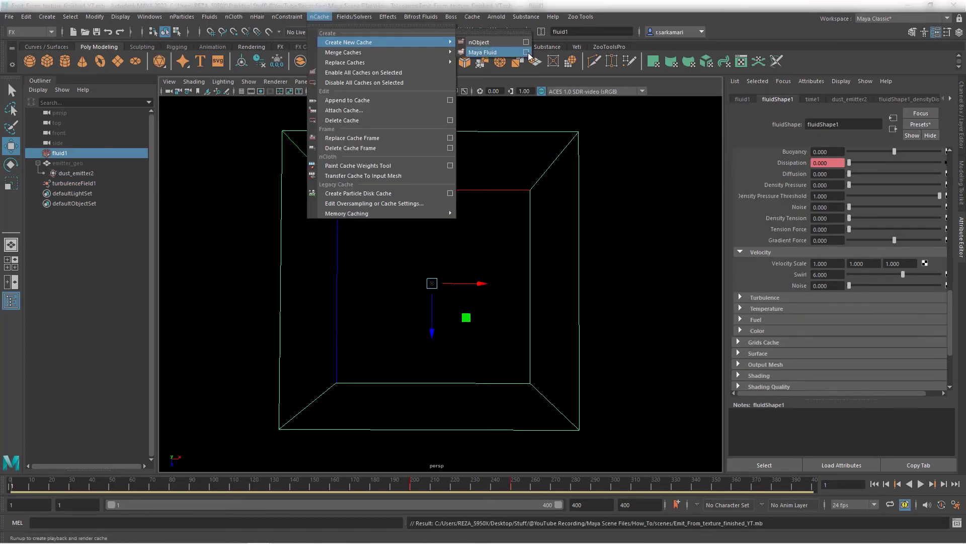
{"action": "left_click", "coordinate": [526, 52]}
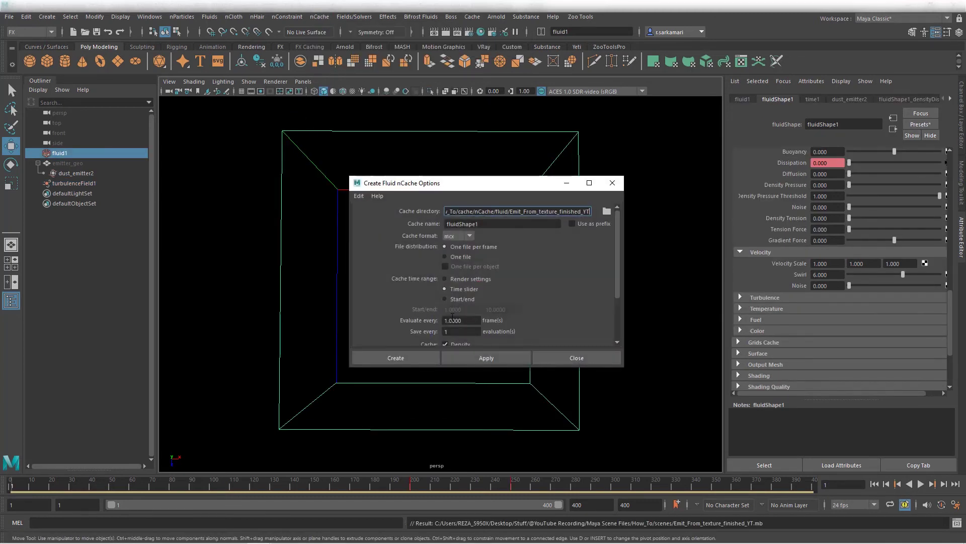
{"action": "left_click", "coordinate": [396, 358]}
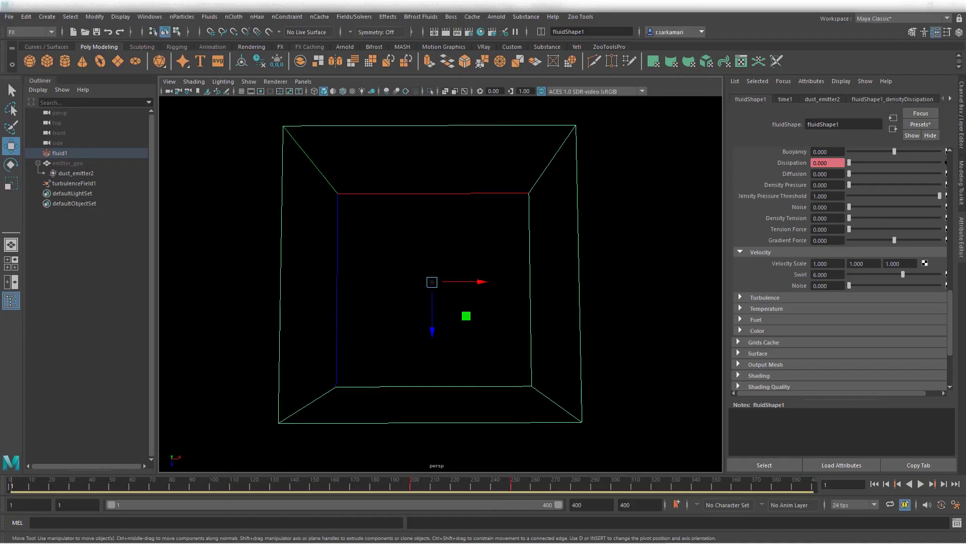
Set fluid1's Boundary Draw to None, then play the simulation up to about frame 122
{"action": "left_click", "coordinate": [577, 126]}
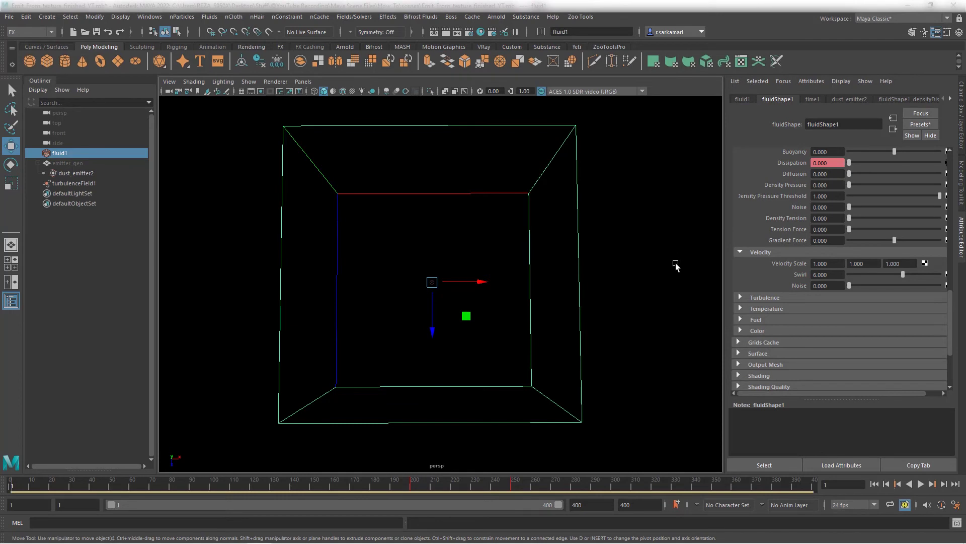
{"action": "scroll", "coordinate": [950, 351], "scroll_direction": "up", "scroll_amount": 10}
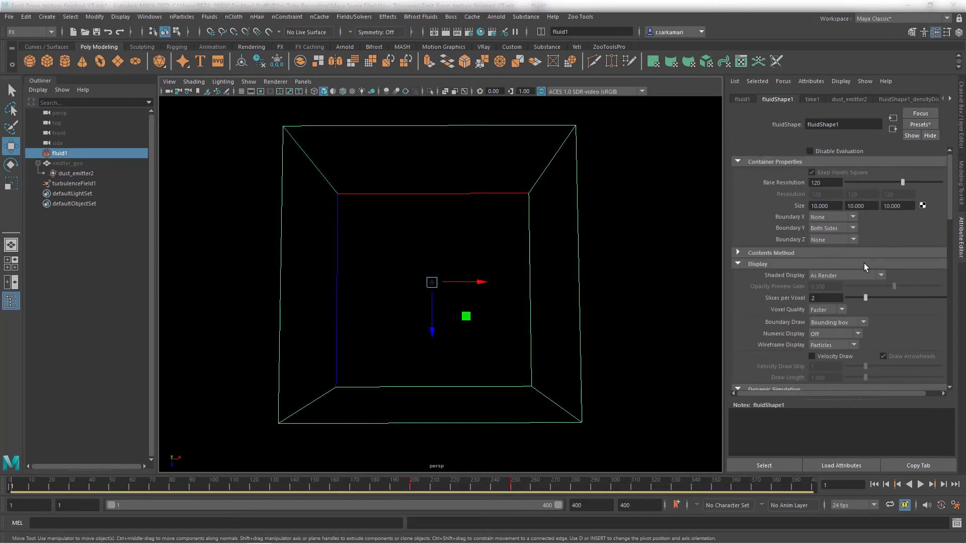
{"action": "left_click", "coordinate": [833, 323]}
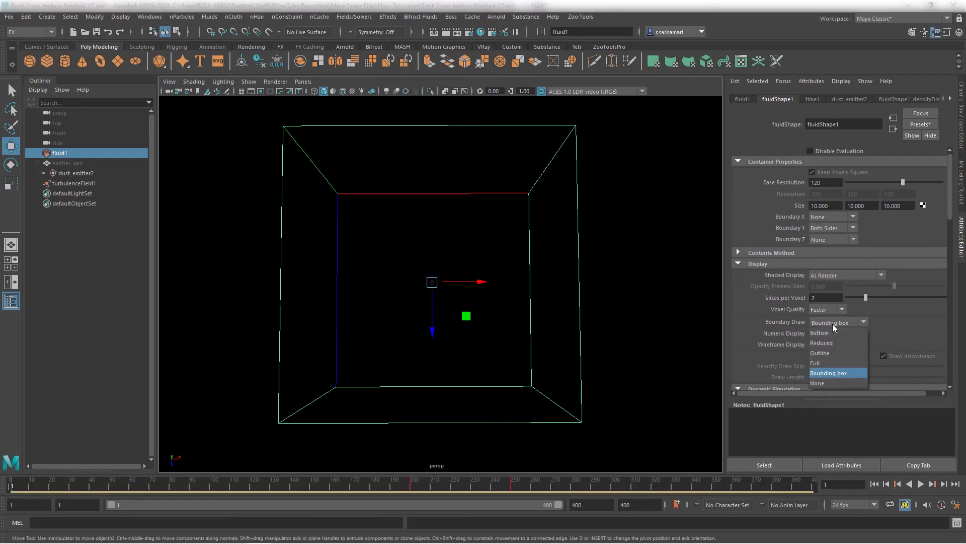
{"action": "left_click", "coordinate": [823, 383]}
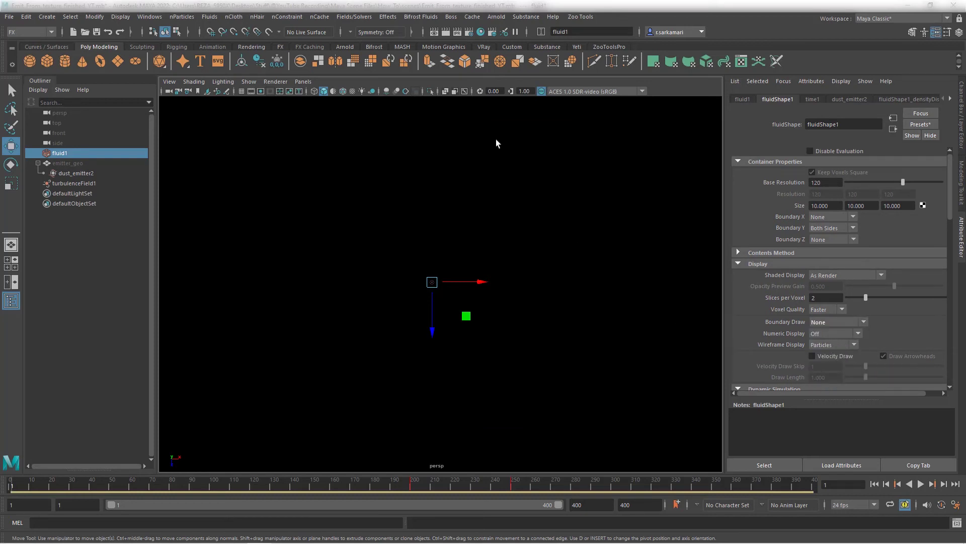
{"action": "left_click", "coordinate": [405, 91]}
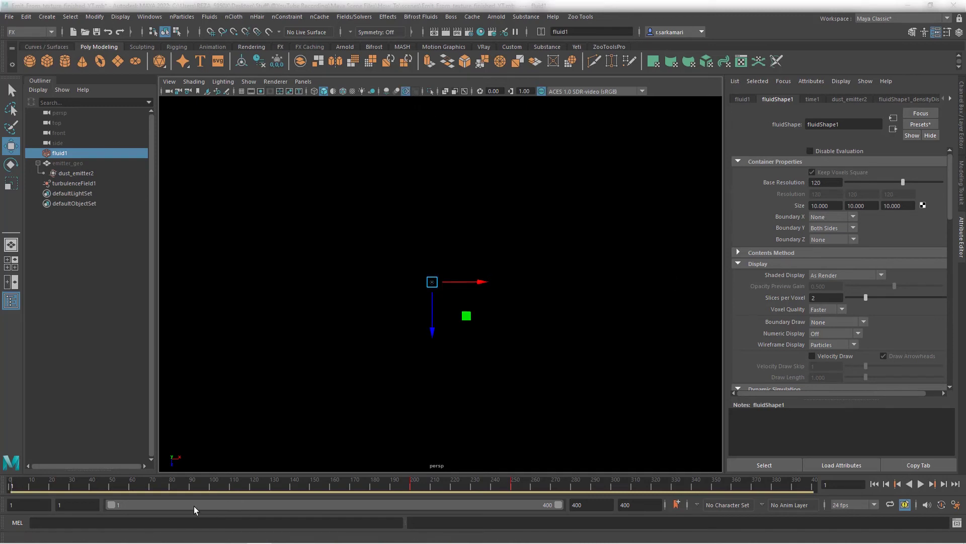
{"action": "key", "text": "alt+v"}
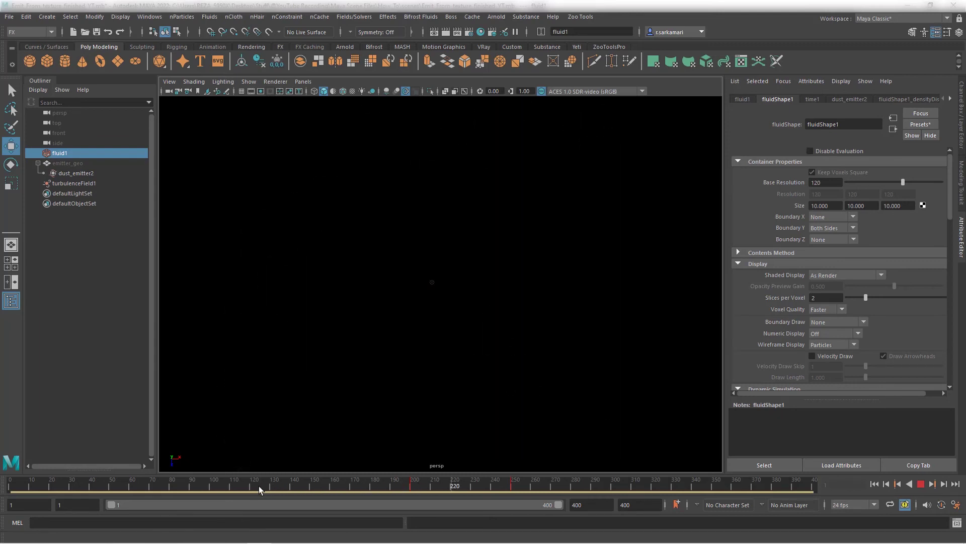
{"action": "left_click", "coordinate": [257, 485]}
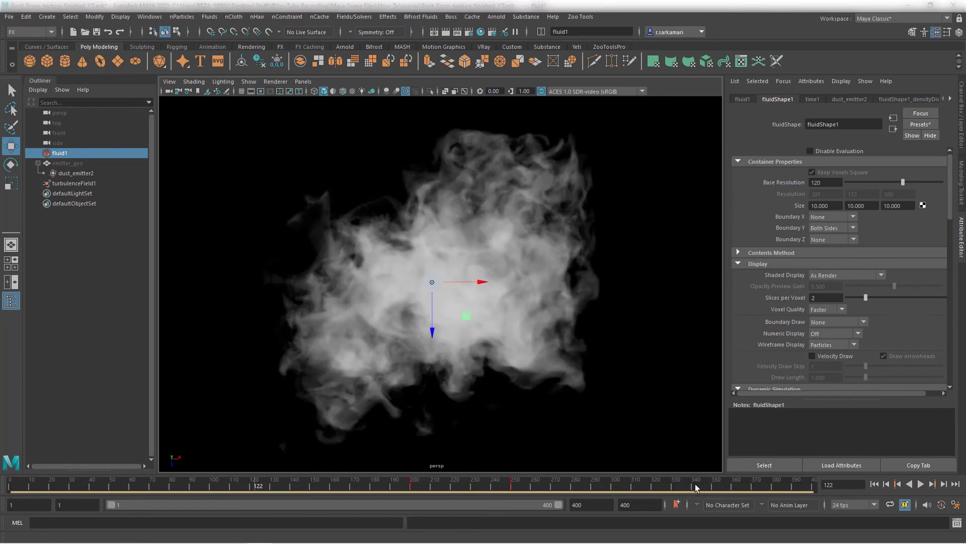
Set the playback end frame to 250 and scrub back through the cached dust to frame 79
{"action": "double_click", "coordinate": [636, 505]}
{"action": "type", "text": "250"}
{"action": "key", "text": "Return"}
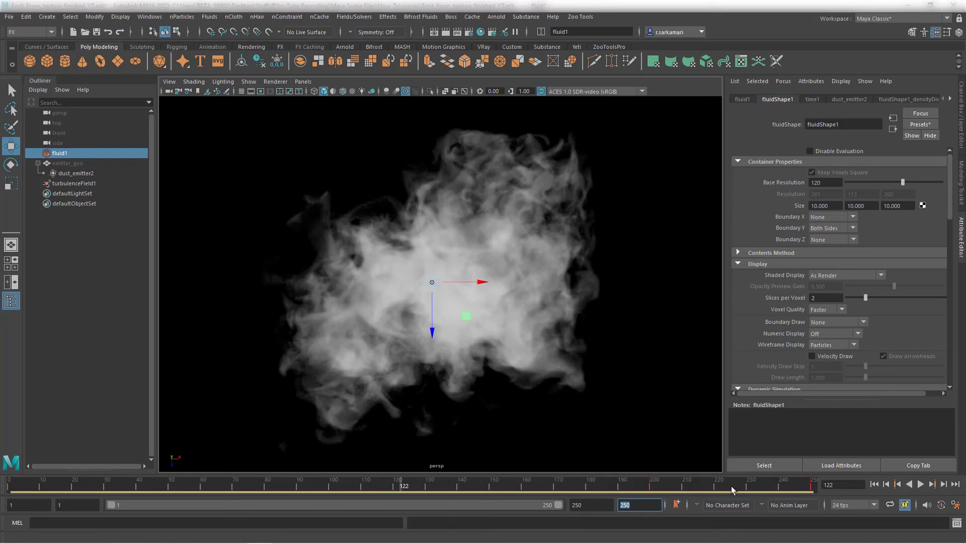
{"action": "left_click", "coordinate": [767, 489]}
{"action": "left_click_drag", "start_coordinate": [766, 489], "coordinate": [728, 489]}
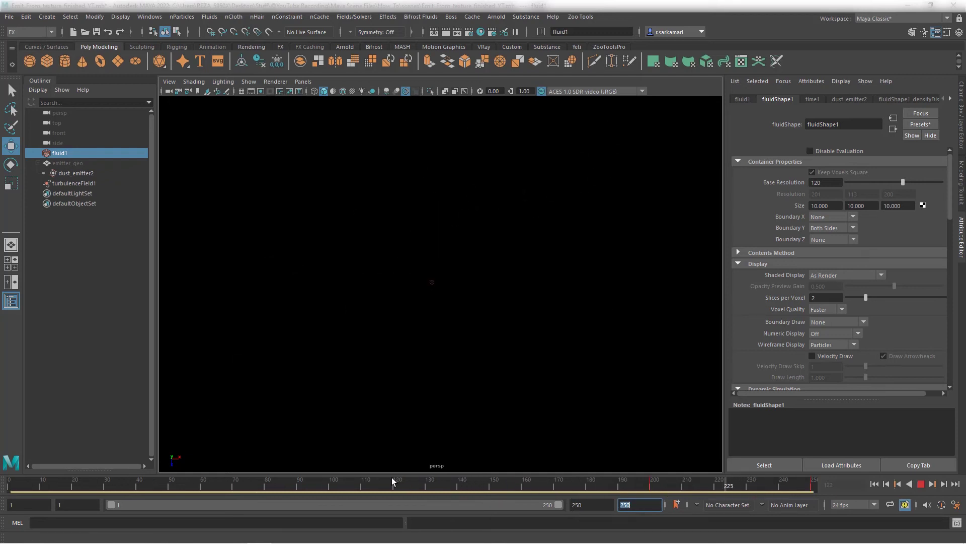
{"action": "mouse_move", "coordinate": [381, 477]}
{"action": "left_mouse_down"}
{"action": "mouse_move", "coordinate": [241, 466]}
{"action": "mouse_move", "coordinate": [276, 476]}
{"action": "left_mouse_up"}
Open the fluid's Color ramp in a larger editor and set Color Input to Density
{"action": "left_click_drag", "start_coordinate": [950, 201], "coordinate": [939, 370]}
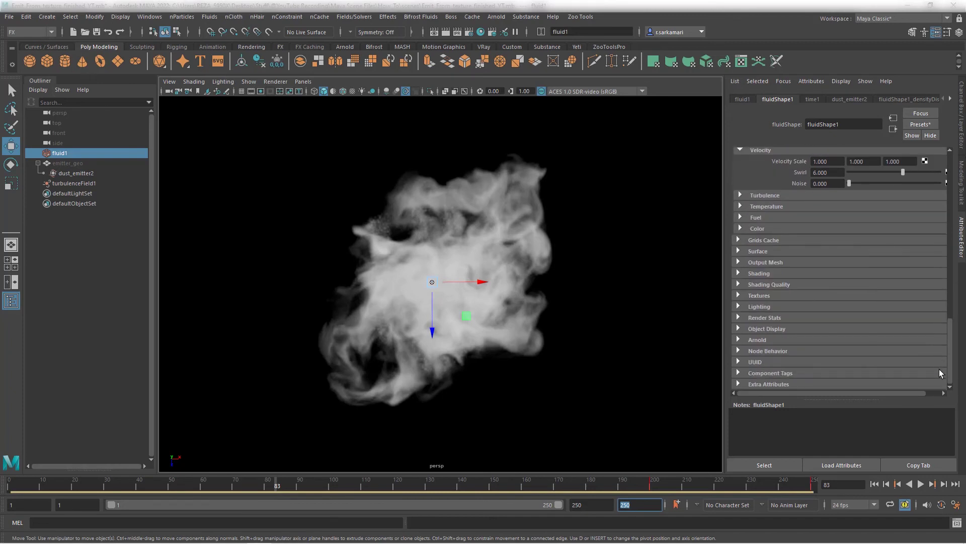
{"action": "left_click", "coordinate": [770, 273]}
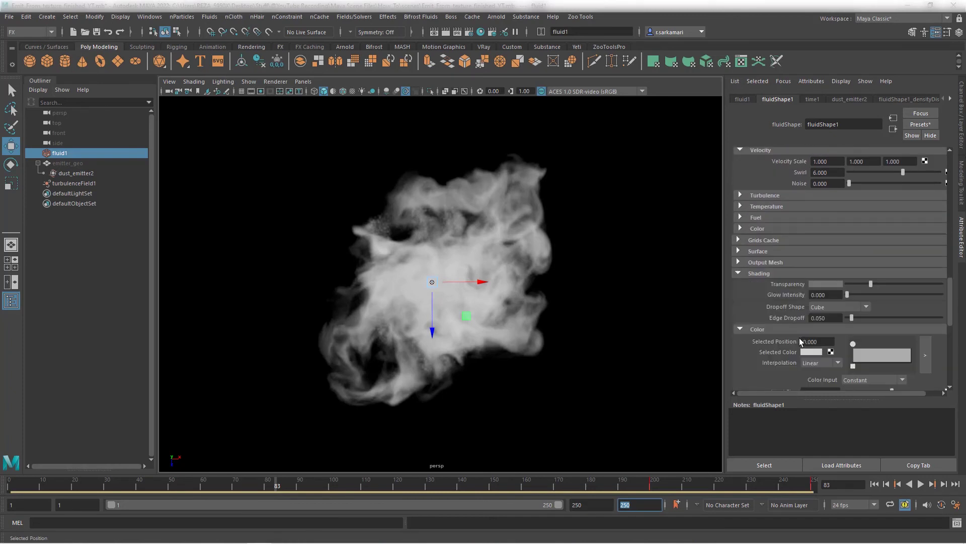
{"action": "mouse_move", "coordinate": [871, 285]}
{"action": "left_mouse_down"}
{"action": "mouse_move", "coordinate": [862, 288]}
{"action": "mouse_move", "coordinate": [878, 293]}
{"action": "left_mouse_up"}
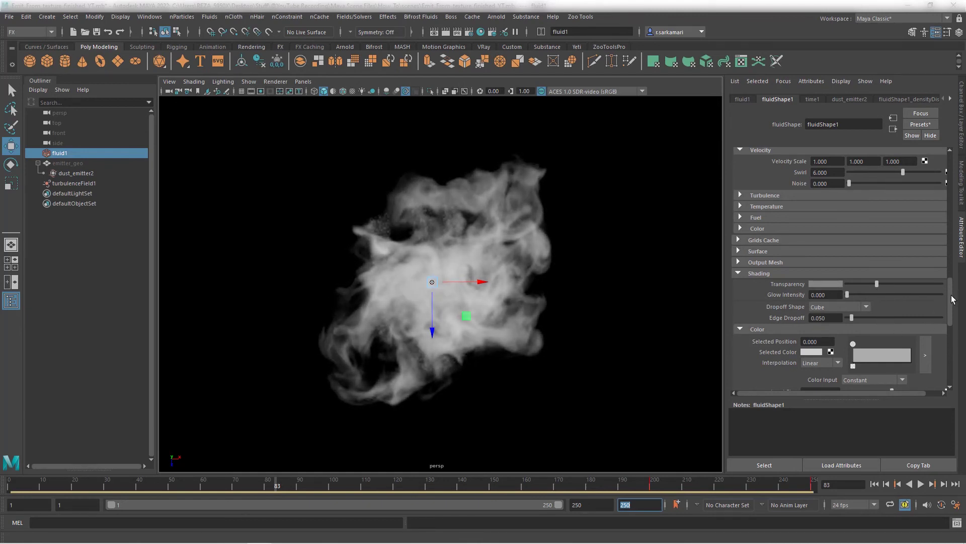
{"action": "left_click_drag", "start_coordinate": [952, 301], "coordinate": [951, 330]}
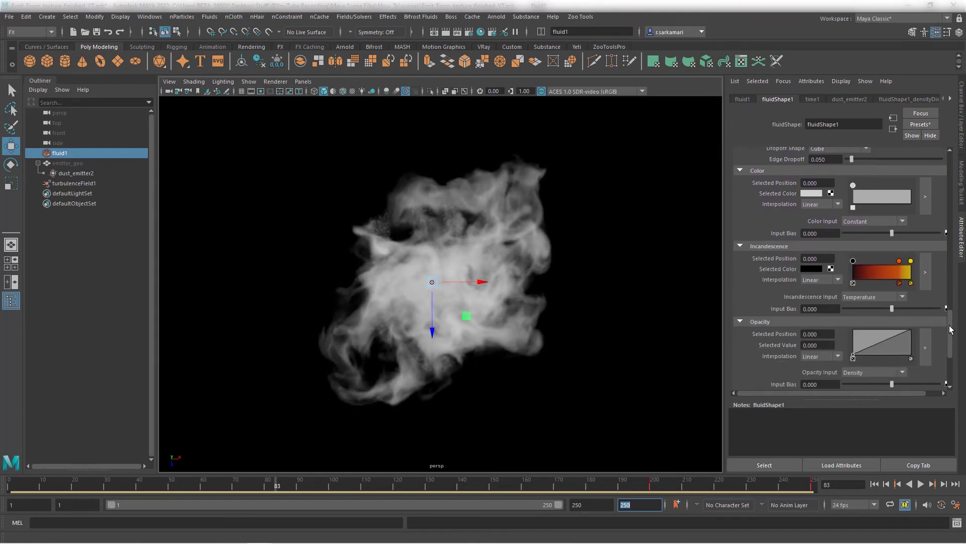
{"action": "left_click", "coordinate": [925, 196]}
{"action": "left_click_drag", "start_coordinate": [284, 196], "coordinate": [573, 32]}
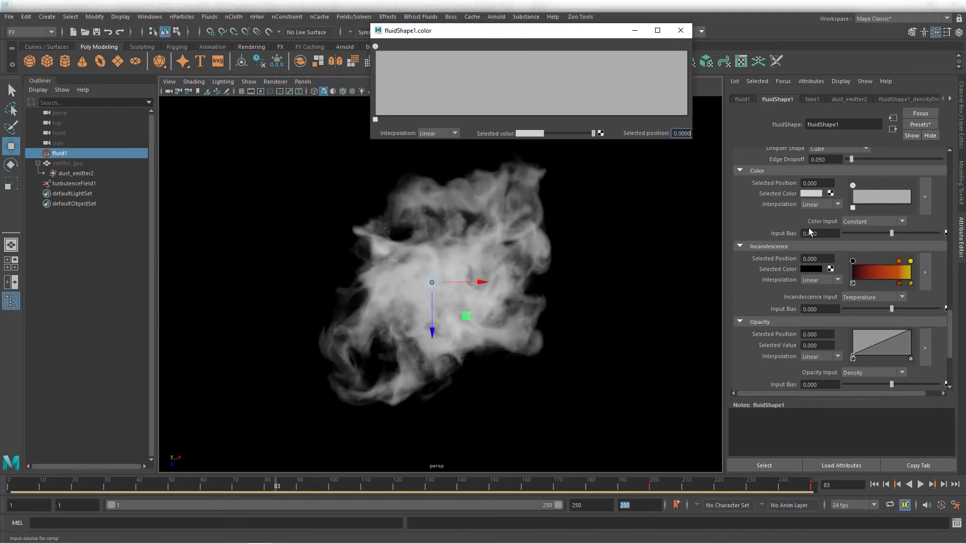
{"action": "left_click", "coordinate": [859, 222]}
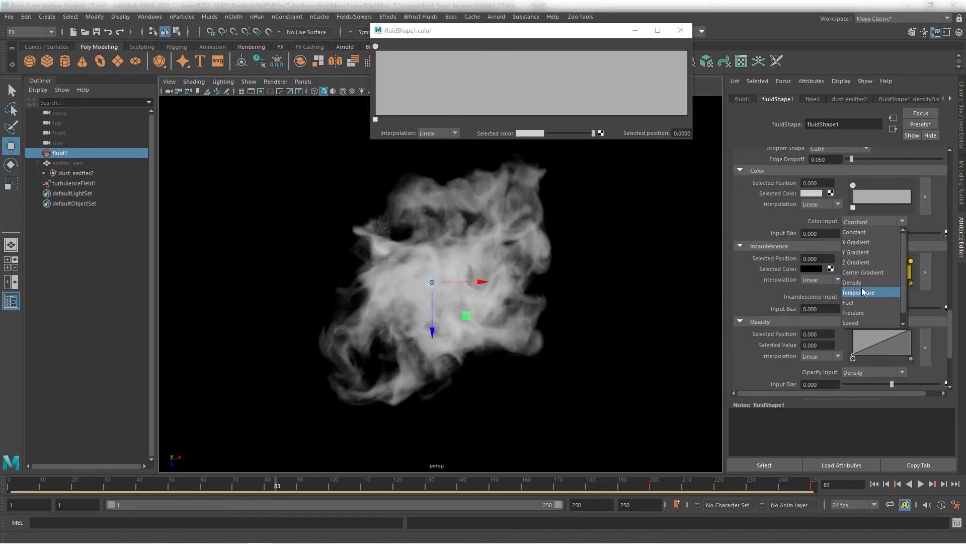
{"action": "left_click", "coordinate": [854, 283]}
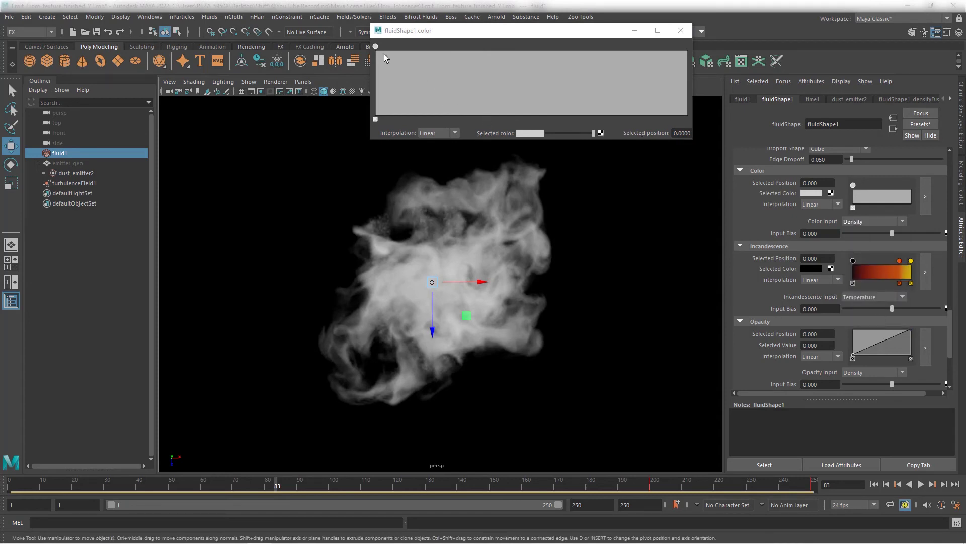
Move the first colour point to 0.074, add a second point, and colour the ramp blue and yellow
{"action": "left_click_drag", "start_coordinate": [376, 47], "coordinate": [399, 46]}
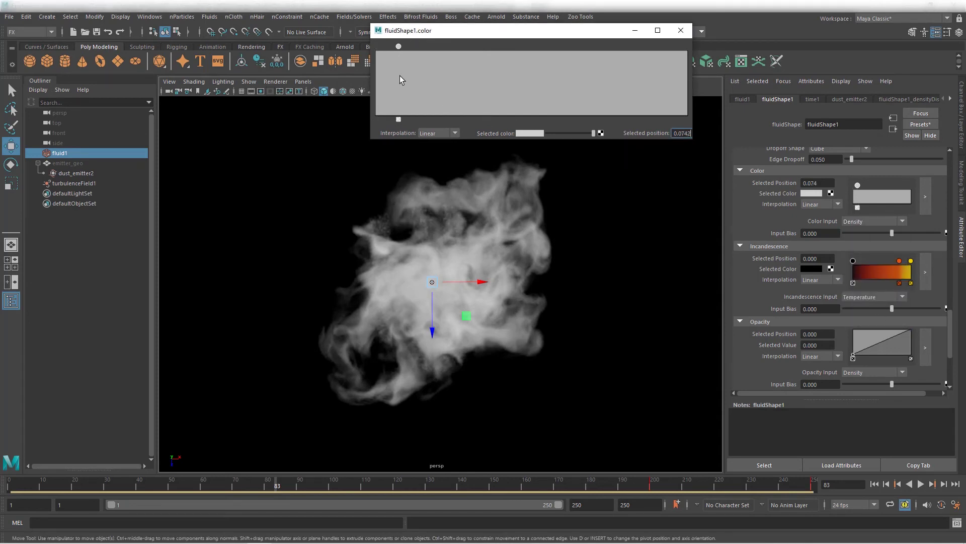
{"action": "left_click", "coordinate": [649, 53]}
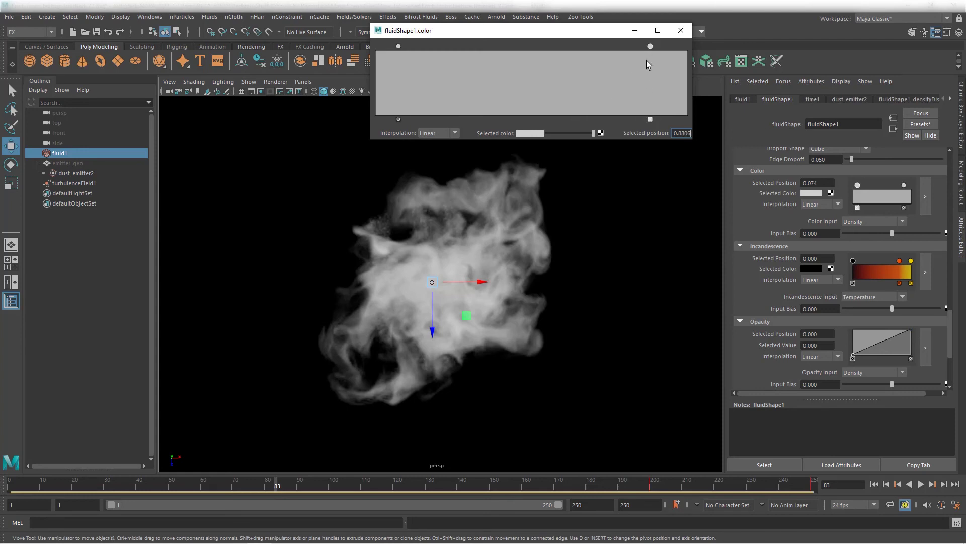
{"action": "left_click", "coordinate": [538, 134]}
{"action": "left_click_drag", "start_coordinate": [526, 204], "coordinate": [584, 204]}
{"action": "left_click_drag", "start_coordinate": [651, 47], "coordinate": [557, 46]}
{"action": "left_click_drag", "start_coordinate": [398, 46], "coordinate": [437, 46]}
{"action": "left_click", "coordinate": [530, 133]}
{"action": "left_click", "coordinate": [535, 173]}
{"action": "left_click_drag", "start_coordinate": [486, 185], "coordinate": [535, 189]}
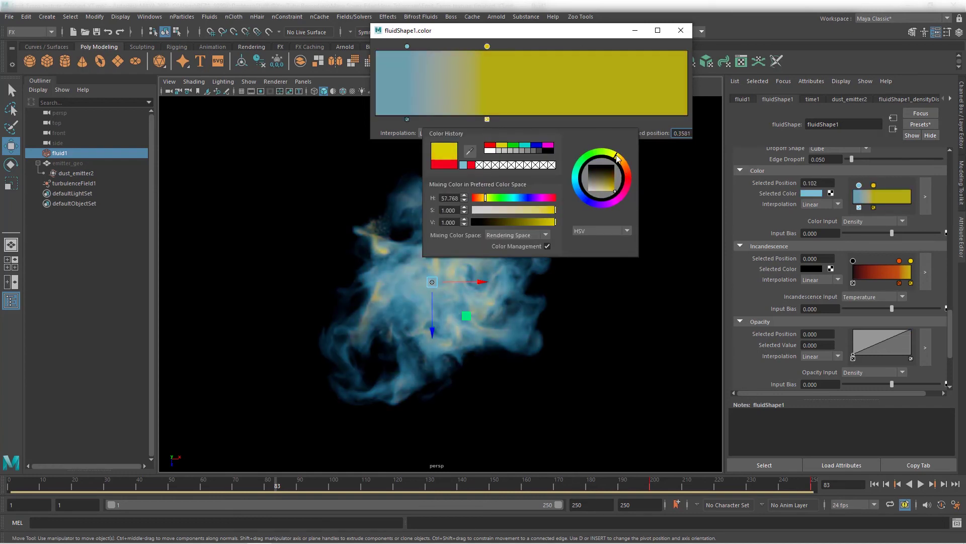
Darken the ramp's end colour, set Input Bias to -0.075, and add a colour point near the start
{"action": "left_click", "coordinate": [519, 133]}
{"action": "left_click_drag", "start_coordinate": [543, 172], "coordinate": [504, 173]}
{"action": "left_click", "coordinate": [680, 30]}
{"action": "left_click", "coordinate": [893, 233]}
{"action": "left_click_drag", "start_coordinate": [892, 234], "coordinate": [888, 233]}
{"action": "left_click", "coordinate": [812, 194]}
{"action": "left_click", "coordinate": [396, 63]}
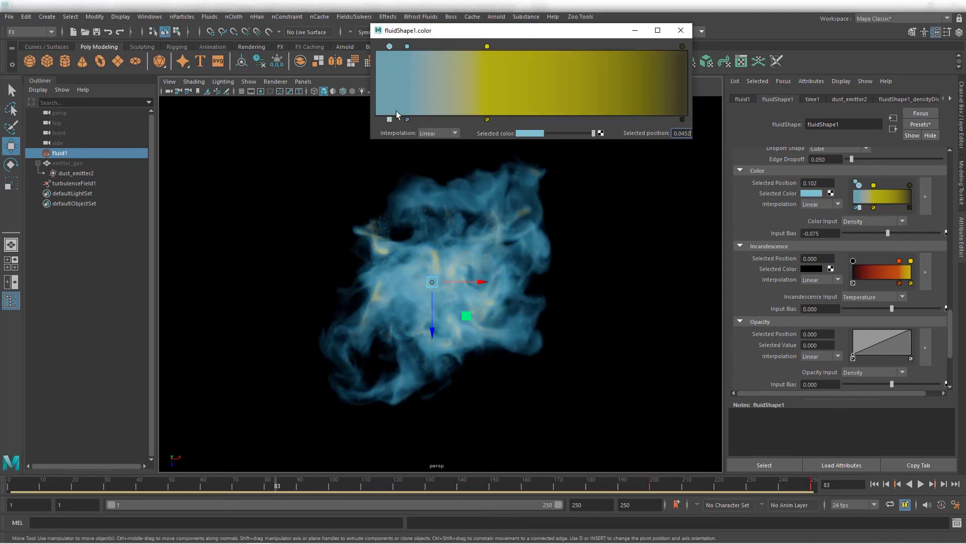
{"action": "left_click", "coordinate": [538, 134]}
Reshape the Opacity ramp into a tall peak near the low end, widened to about 0.134
{"action": "left_click", "coordinate": [681, 31]}
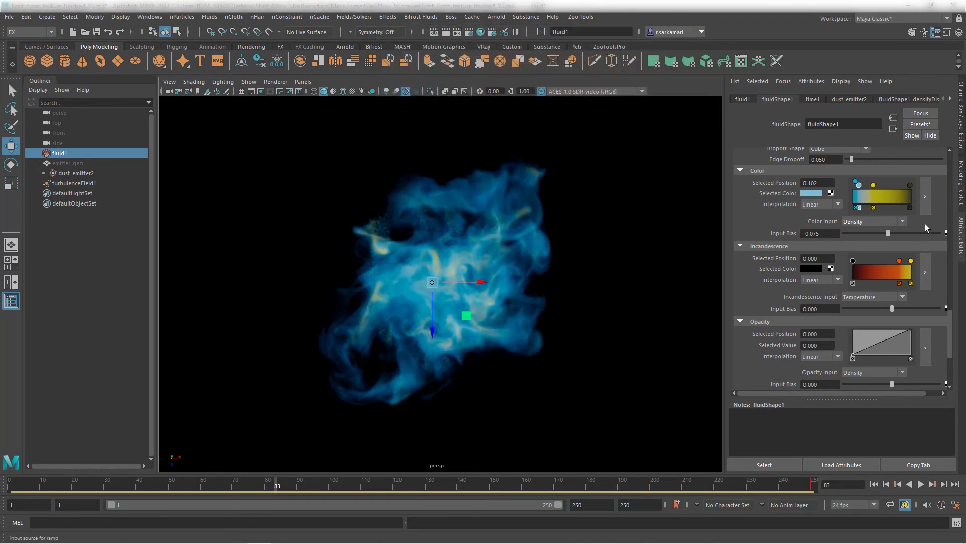
{"action": "scroll", "coordinate": [950, 278], "scroll_direction": "down", "scroll_amount": 5}
{"action": "left_click", "coordinate": [925, 248]}
{"action": "left_click", "coordinate": [620, 328]}
{"action": "left_click_drag", "start_coordinate": [635, 339], "coordinate": [635, 270]}
{"action": "left_click", "coordinate": [640, 343]}
{"action": "left_click_drag", "start_coordinate": [640, 346], "coordinate": [637, 353]}
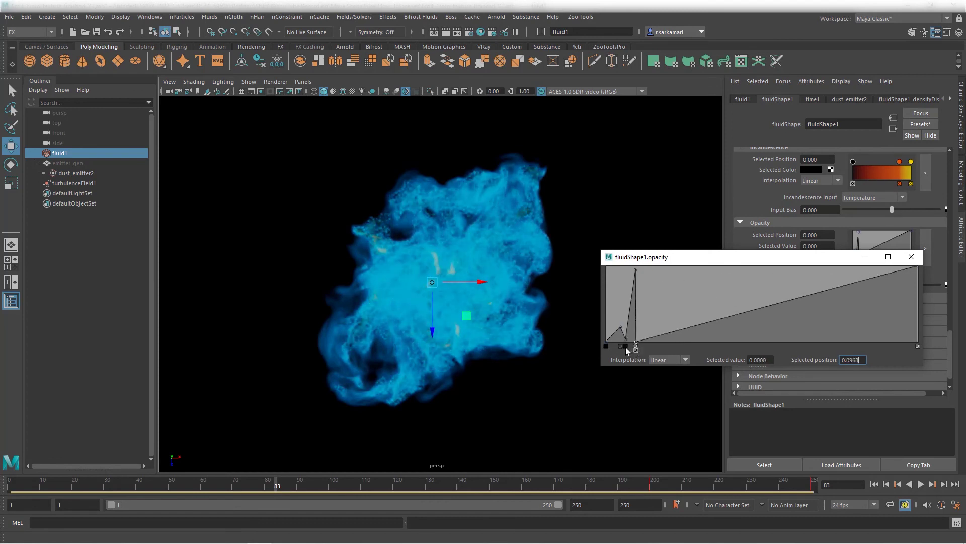
{"action": "left_click", "coordinate": [622, 347]}
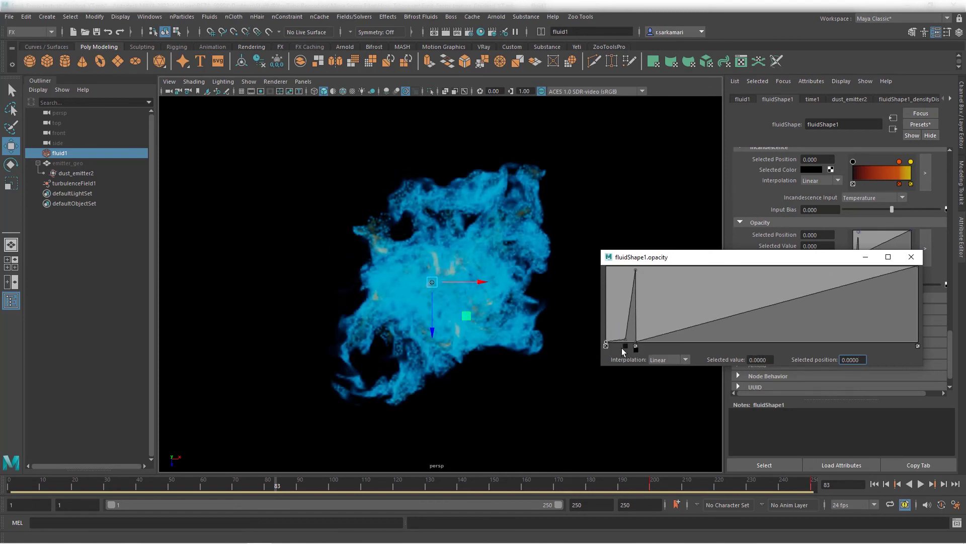
{"action": "left_click_drag", "start_coordinate": [636, 346], "coordinate": [647, 347]}
{"action": "left_click", "coordinate": [911, 257]}
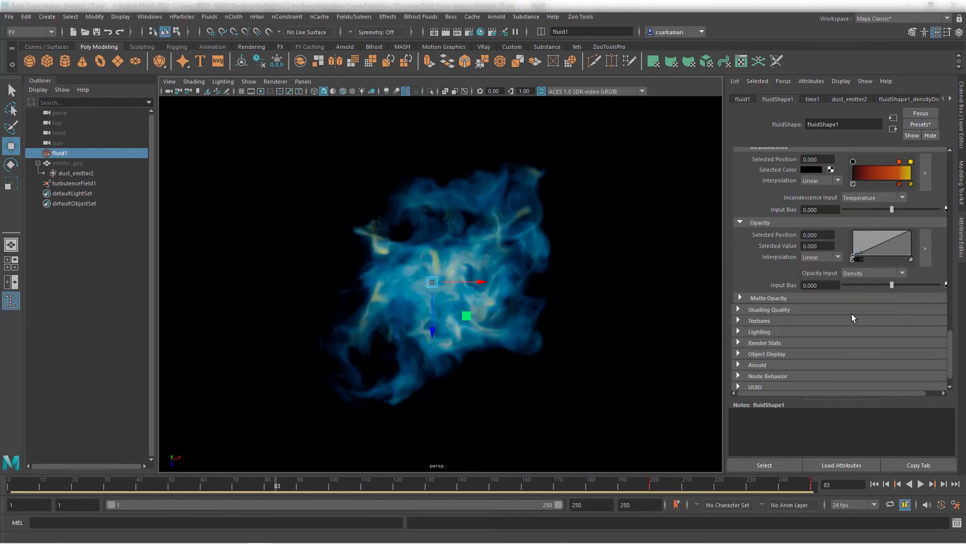
Turn on Self Shadow in Lighting and set Shadow Opacity to 0.118
{"action": "left_click", "coordinate": [760, 330]}
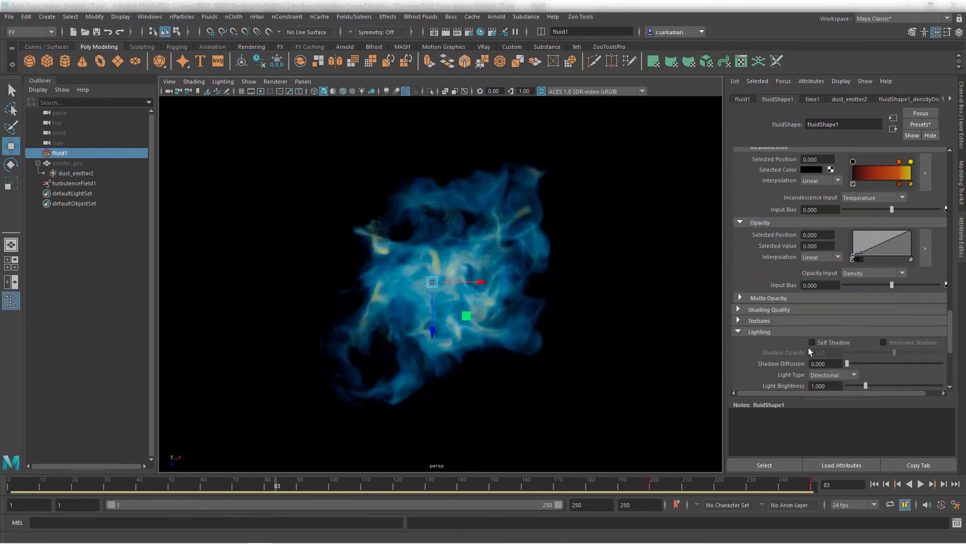
{"action": "left_click", "coordinate": [825, 343]}
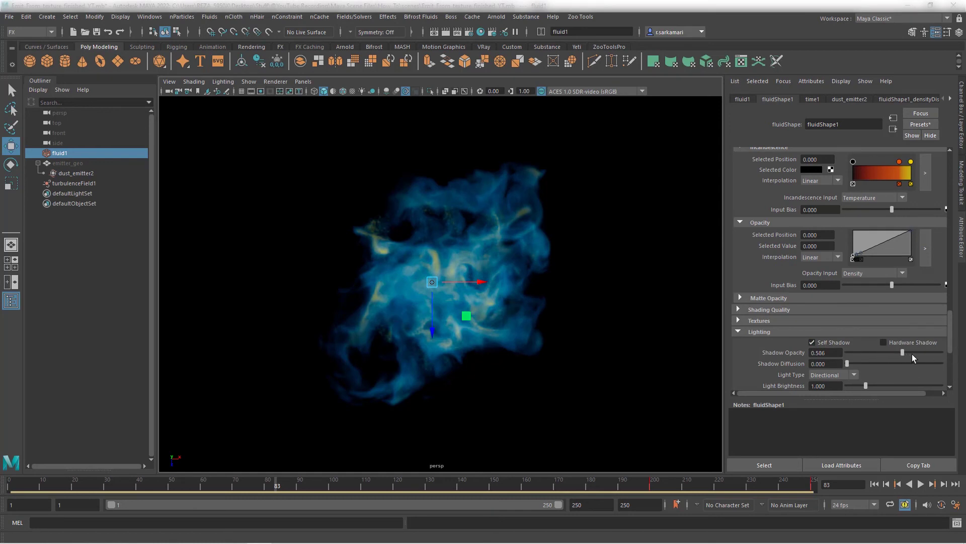
{"action": "left_click_drag", "start_coordinate": [943, 356], "coordinate": [858, 353]}
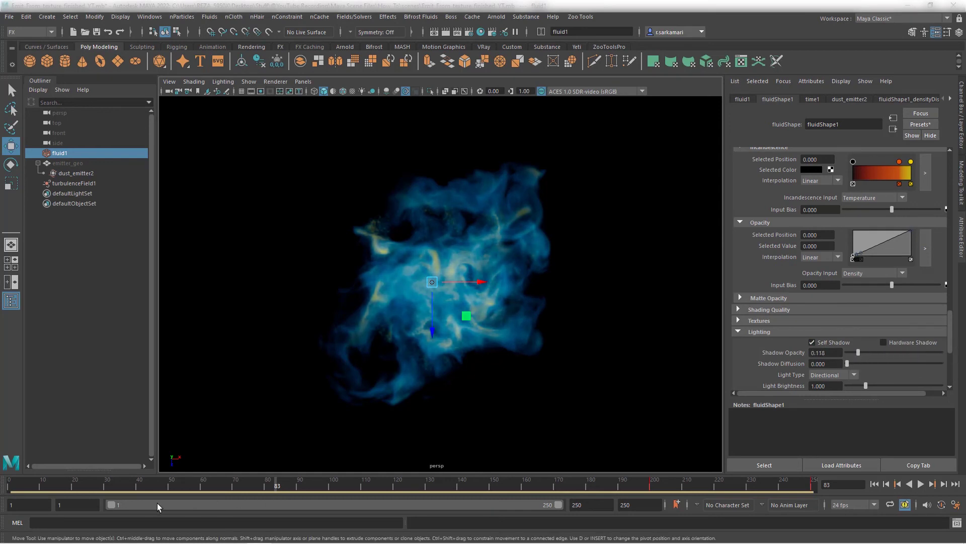
Scrub forward and back through the blue-and-yellow shaded dust, then return to frame 1
{"action": "left_click_drag", "start_coordinate": [97, 479], "coordinate": [434, 480]}
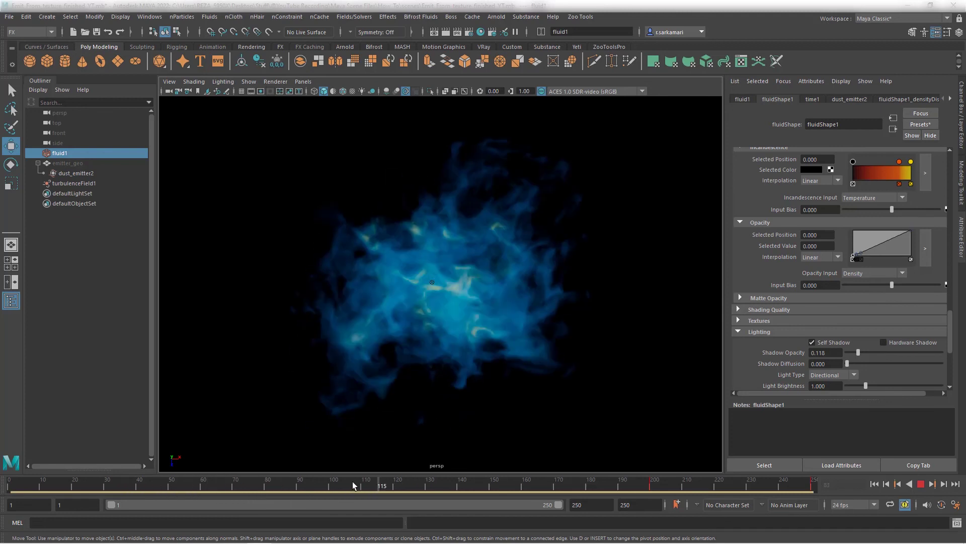
{"action": "left_click_drag", "start_coordinate": [348, 485], "coordinate": [15, 484]}
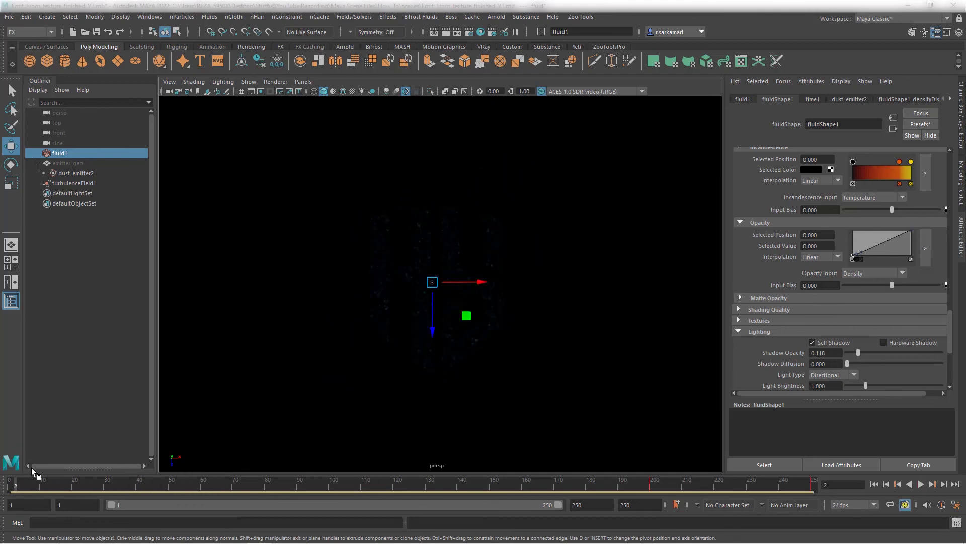
{"action": "left_click", "coordinate": [10, 484]}
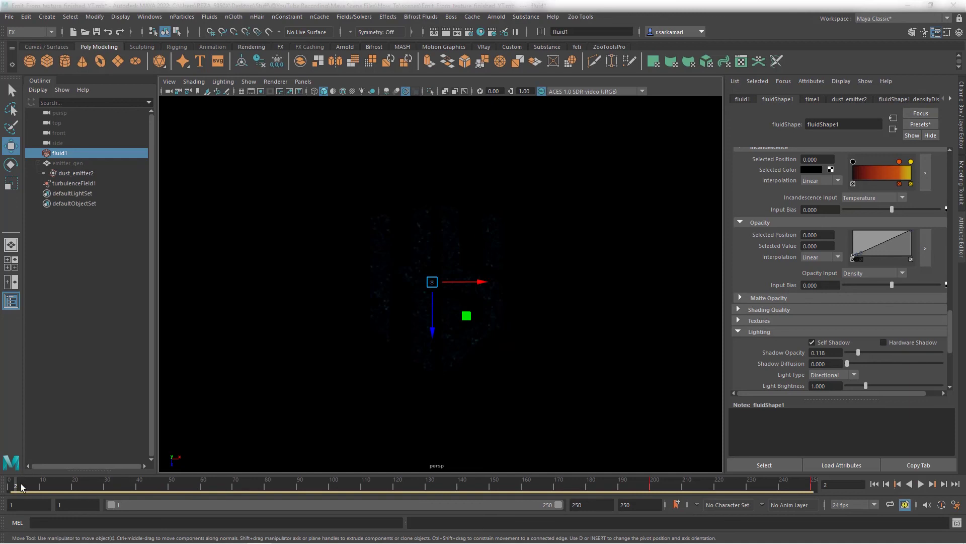
Open the Playblast Options dialog from the time slider's context menu
{"action": "right_click", "coordinate": [388, 485]}
{"action": "left_click", "coordinate": [493, 483]}
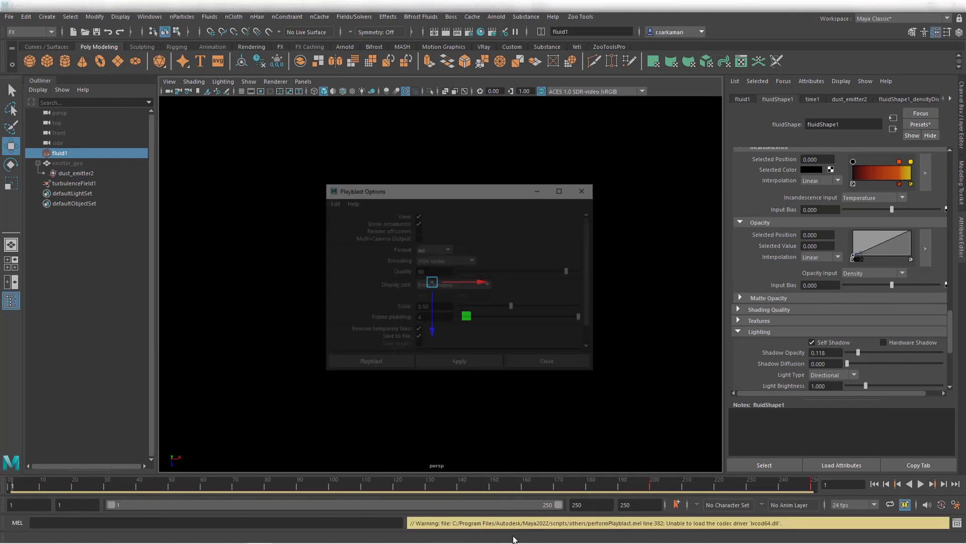